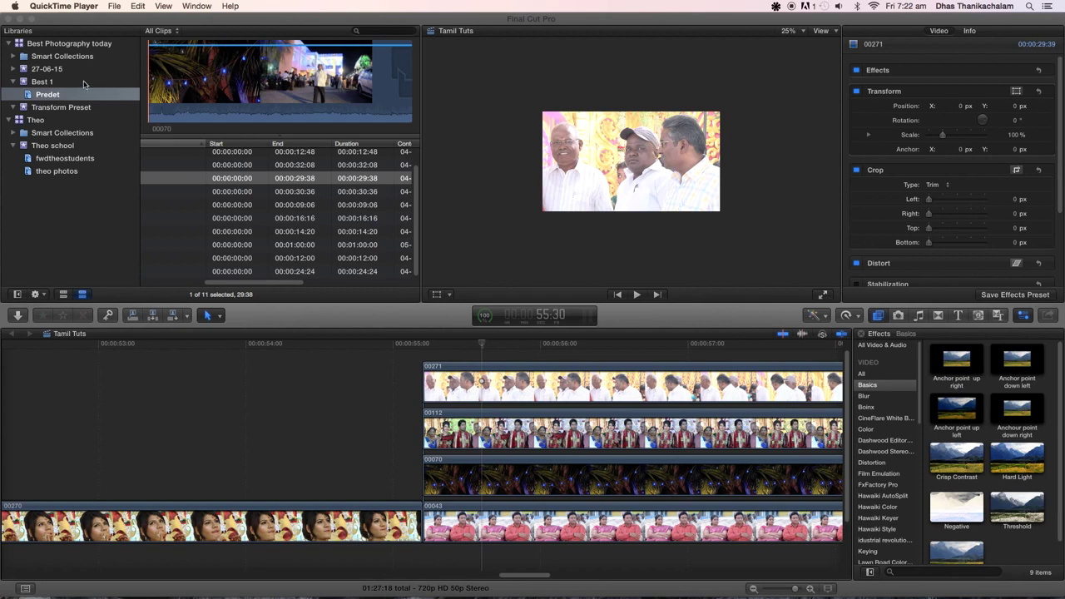
- Switch to Final Cut Pro and select the stacked clips one by one from 00043 up to the top clip 00271
click(483, 347)
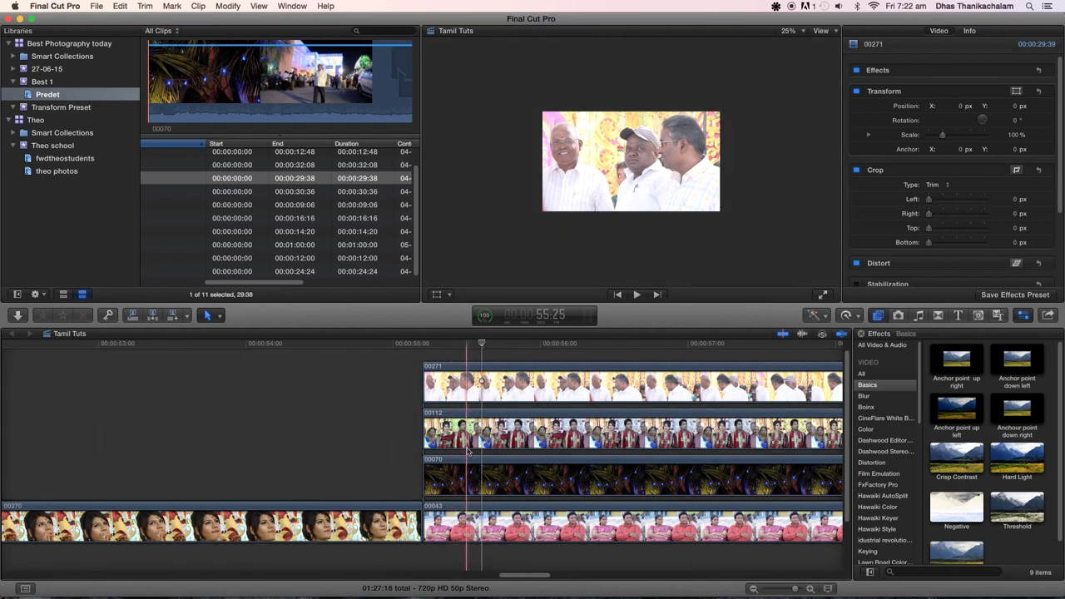
click(461, 524)
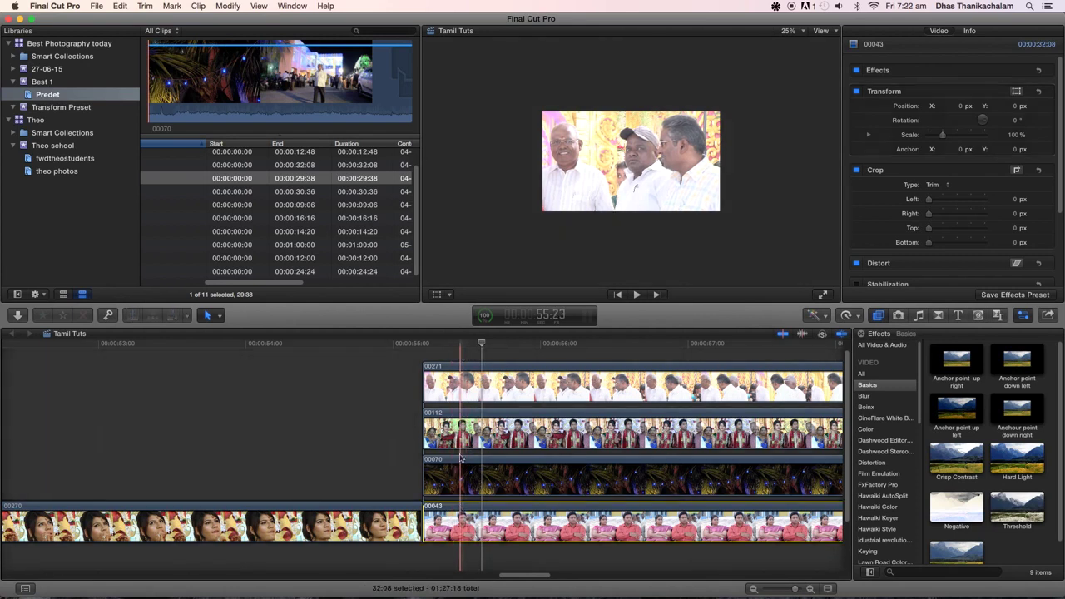
click(460, 479)
click(466, 416)
click(467, 369)
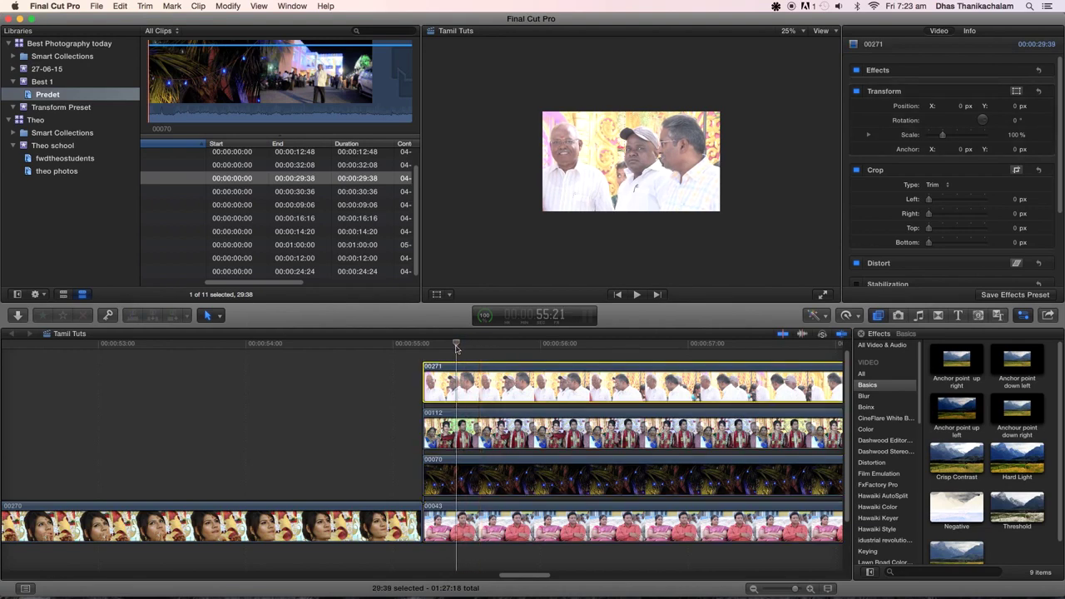
- Place the playhead on the first frame of clip 00271 at 55:11 and turn on its Transform controls
click(424, 347)
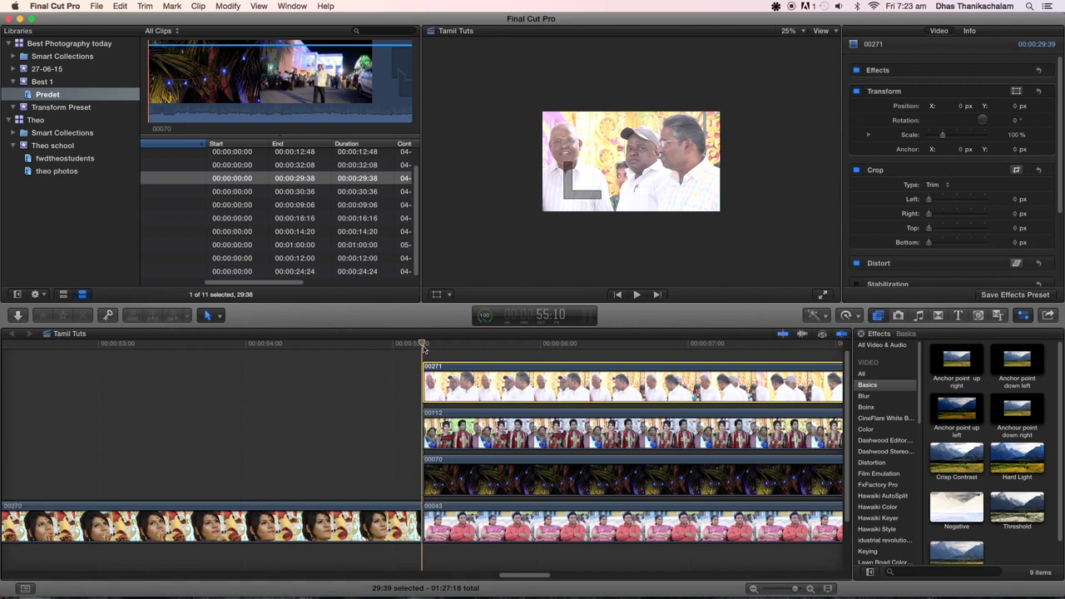
key(Right)
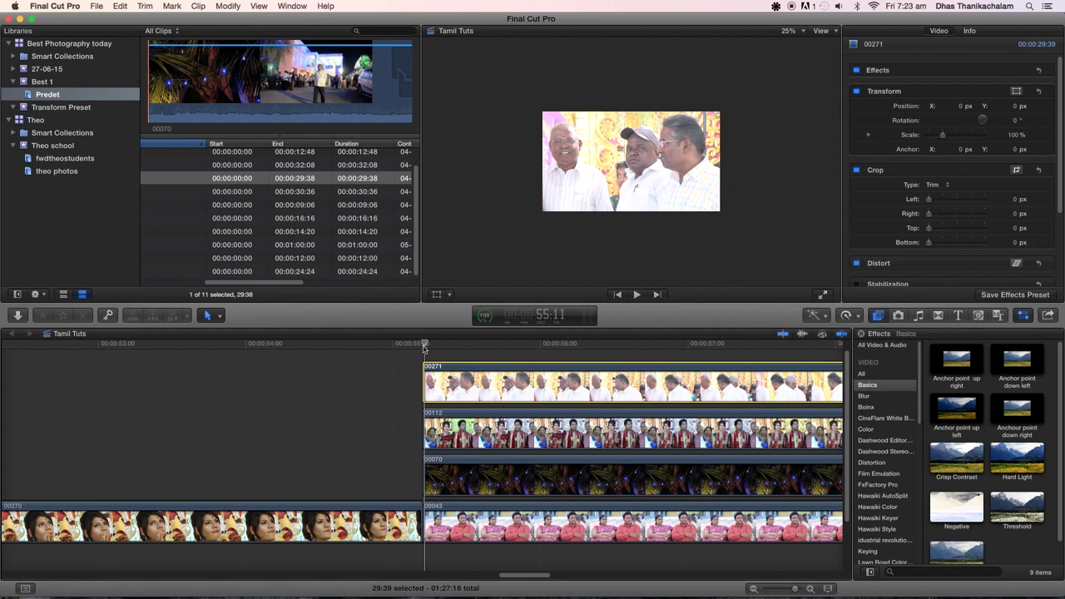
click(450, 294)
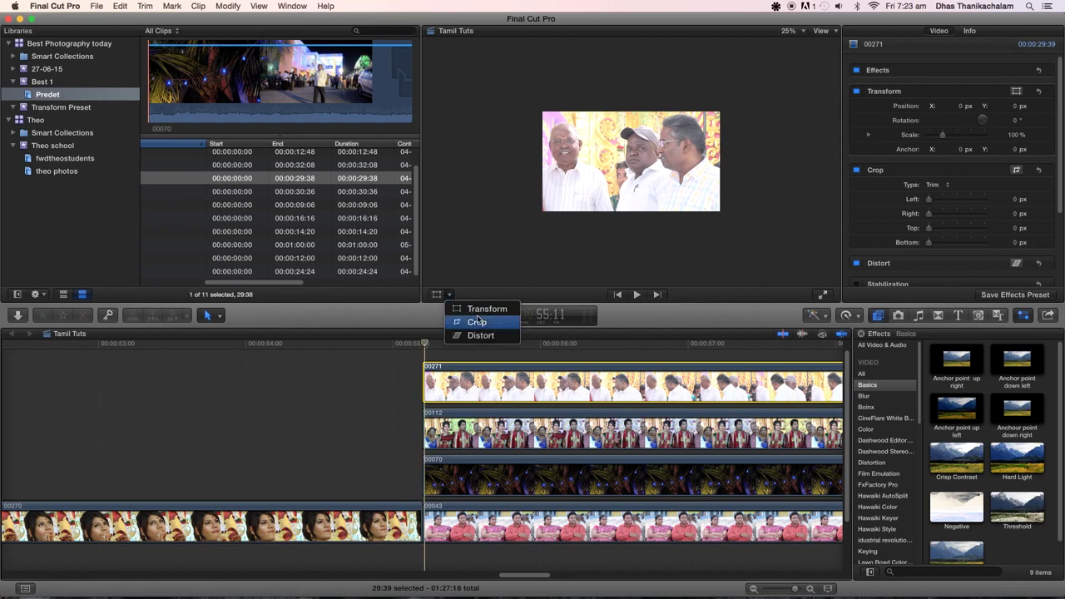
click(479, 310)
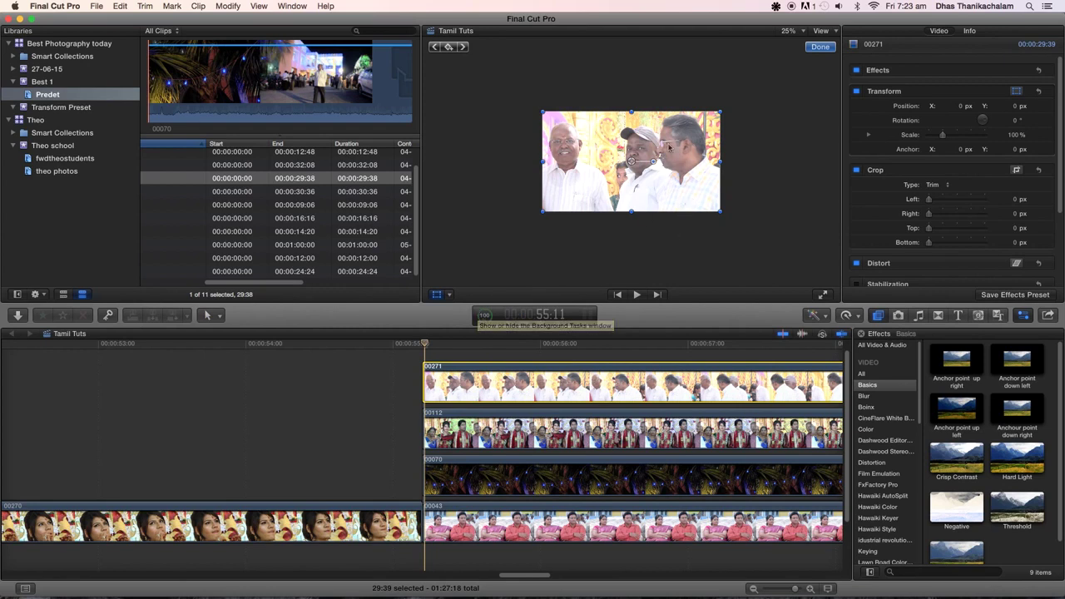
click(801, 31)
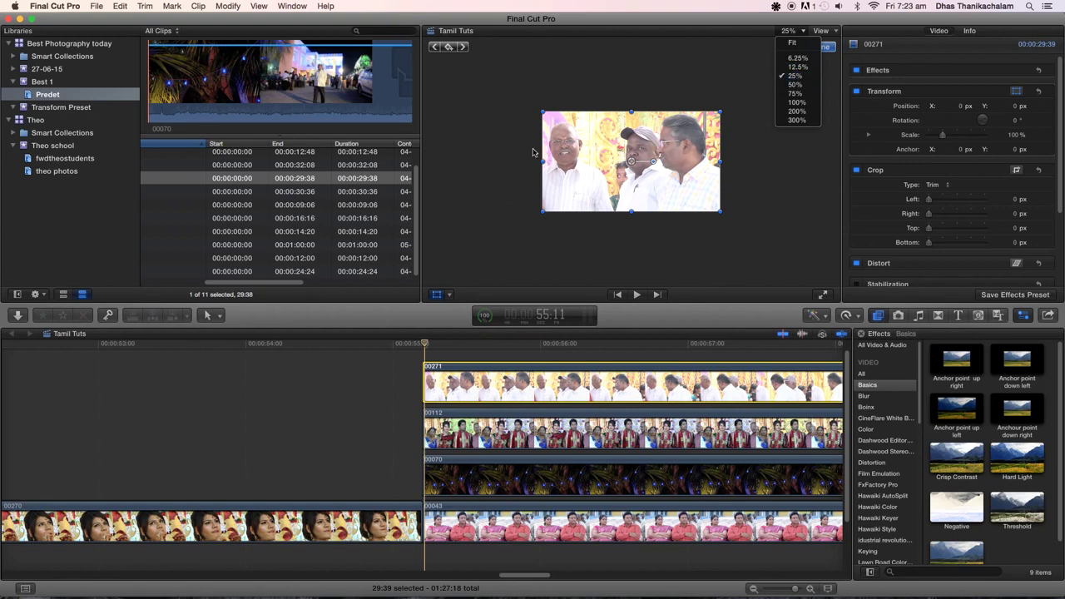
click(750, 256)
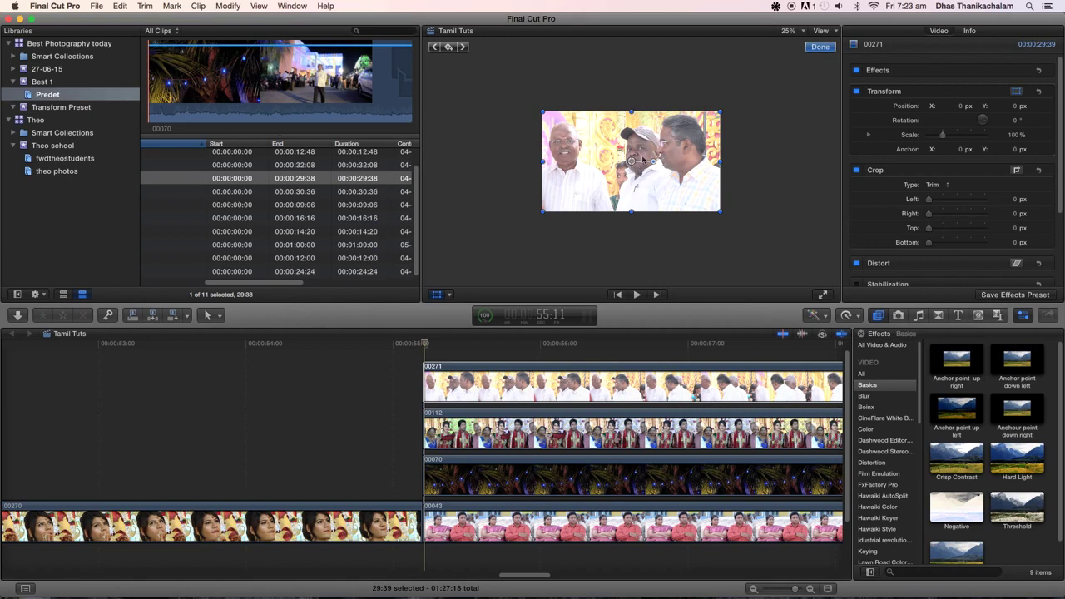
- Check the frame size of clip 00271 and set its anchor to X 640 px and Y 360 px
click(970, 31)
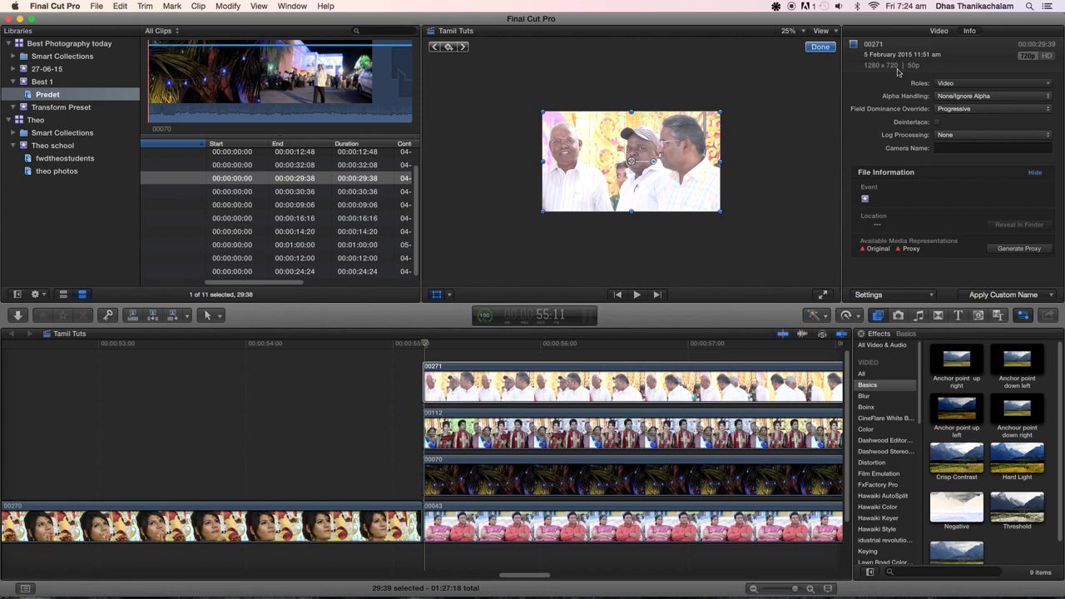
click(939, 31)
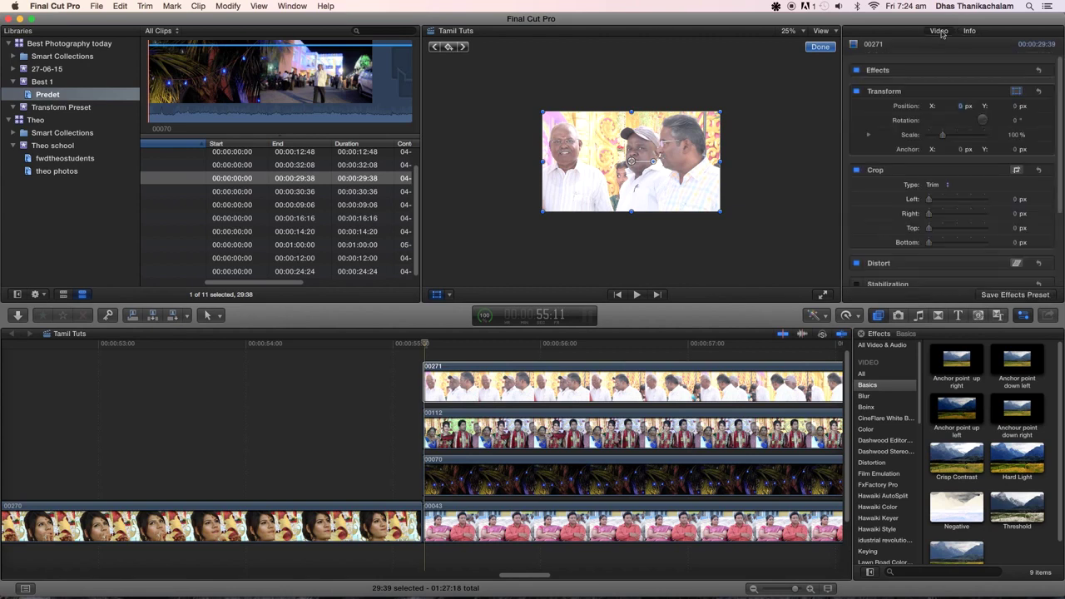
click(962, 151)
text(64)
key(Return)
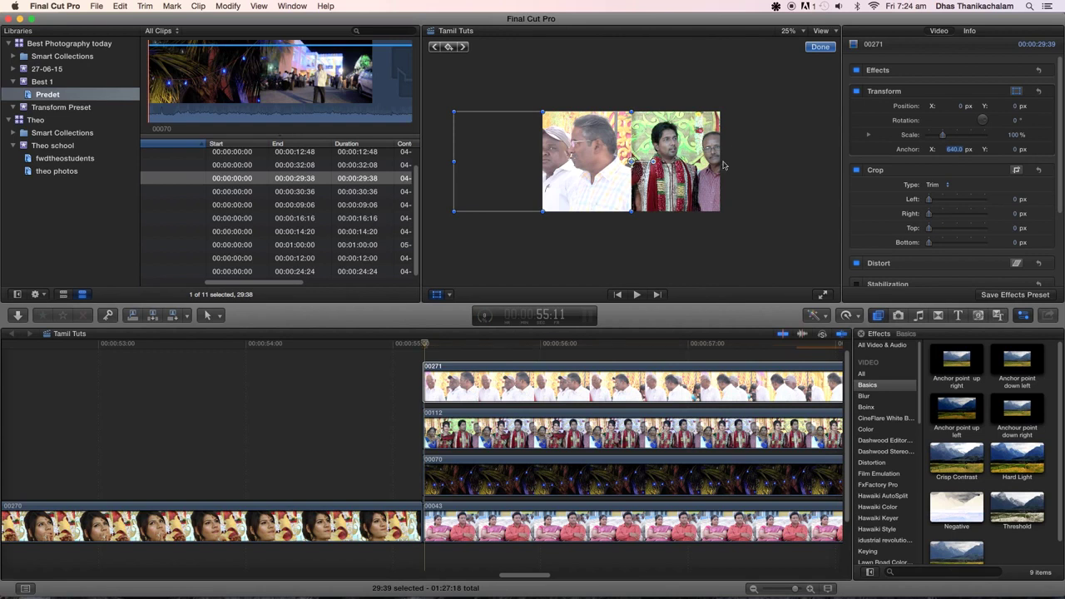
click(1016, 153)
text(38)
key(Return)
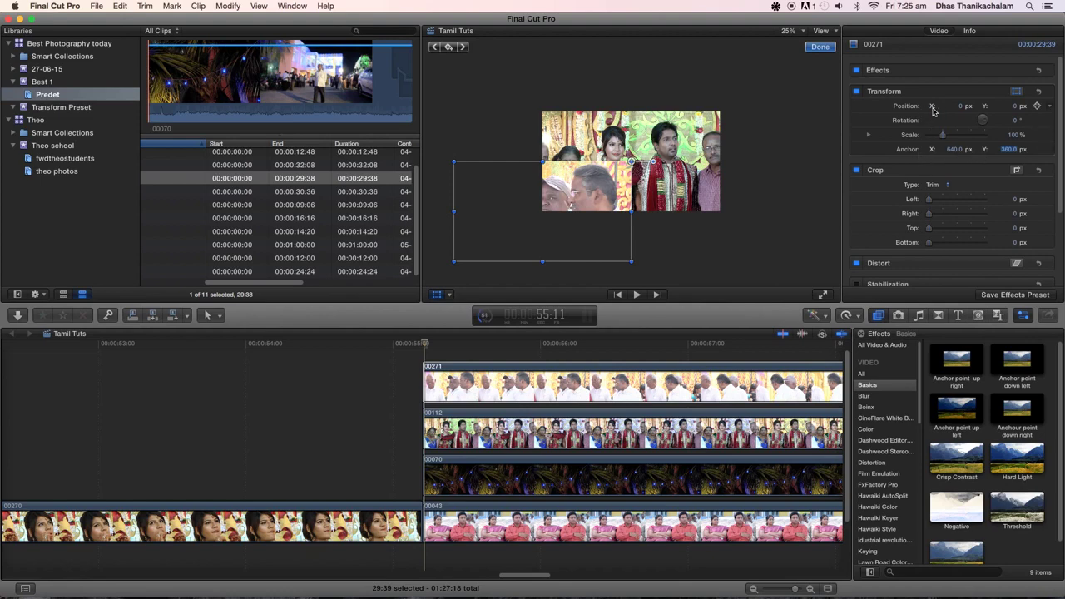
- Set the position of clip 00271 to X 640 px and Y 360 px
click(962, 108)
click(962, 109)
text(640)
key(Return)
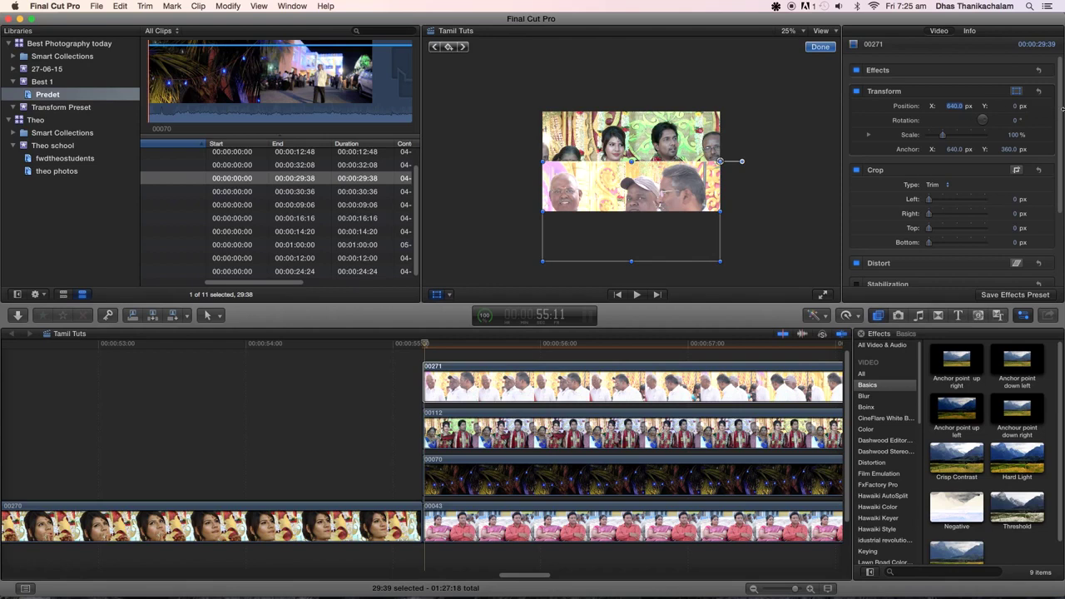
click(1015, 107)
text(360)
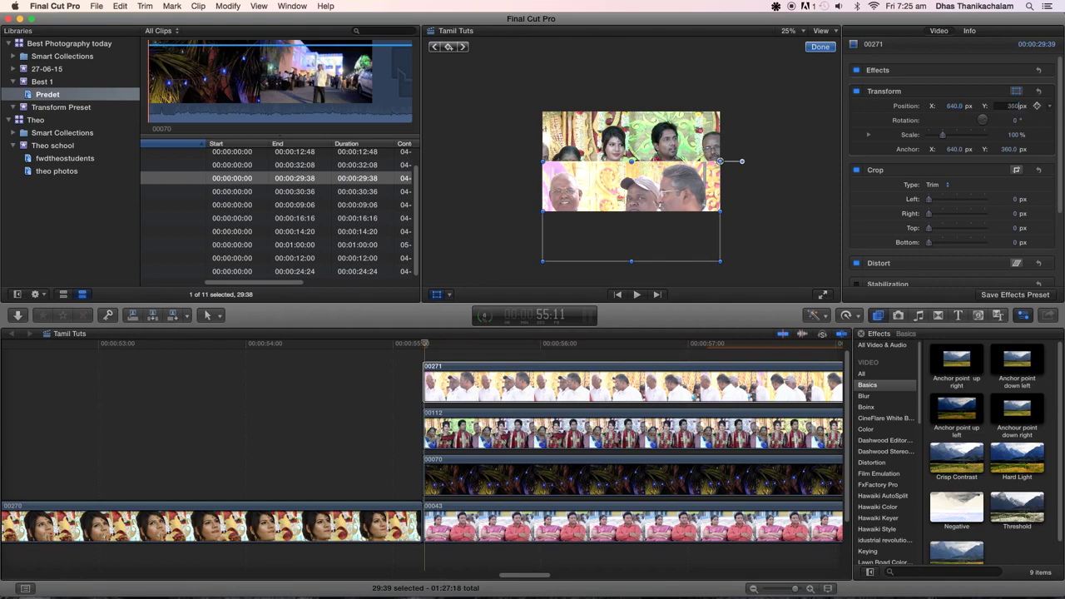
key(Return)
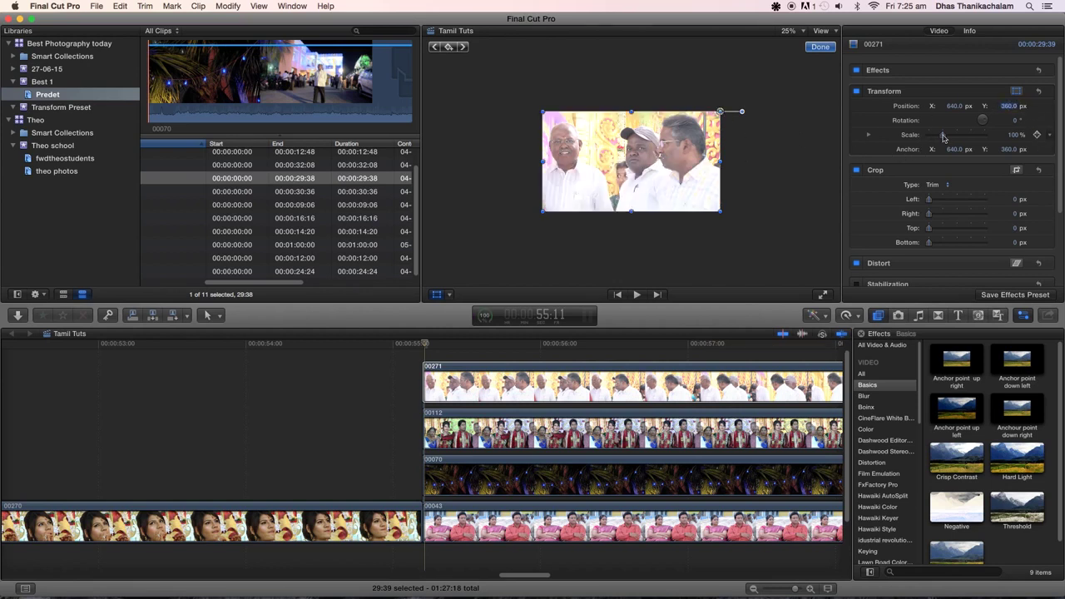
- Try scaling clip 00271 down to about 62% and undo the change
drag(943, 136, 938, 147)
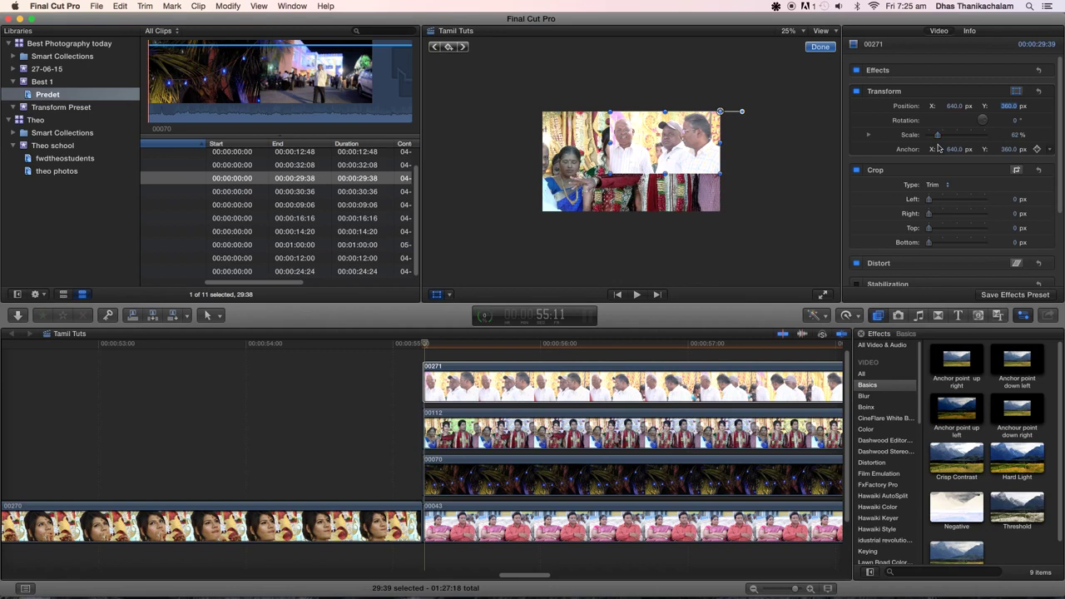
key(super+z)
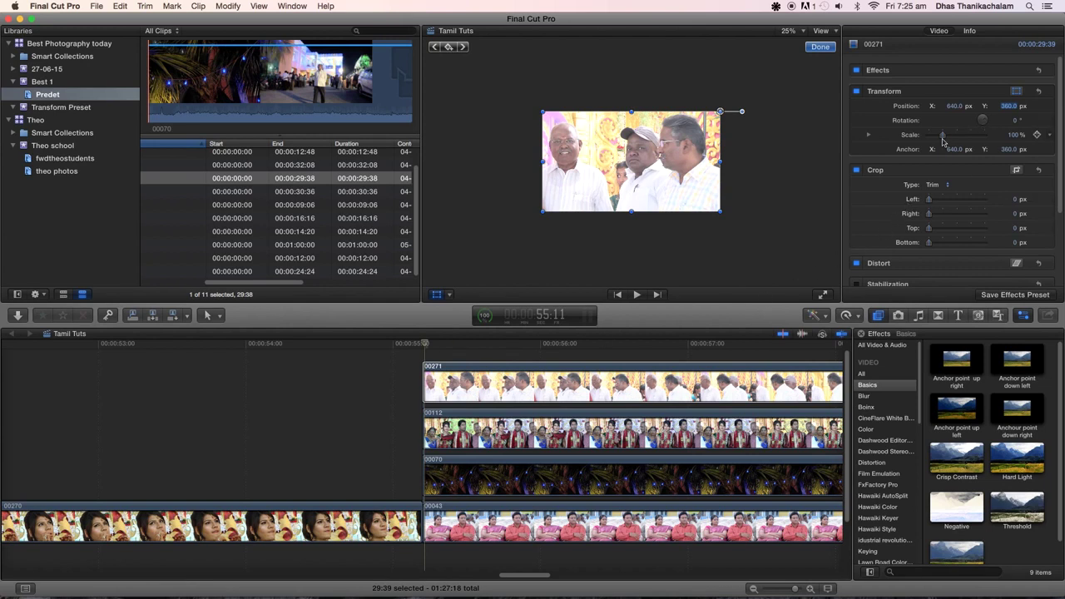
- Keyframe the scale of clip 00271 from 100% at 55:11 to 50% at 56:01 and finish the transform
click(1037, 136)
key(shift+Right)
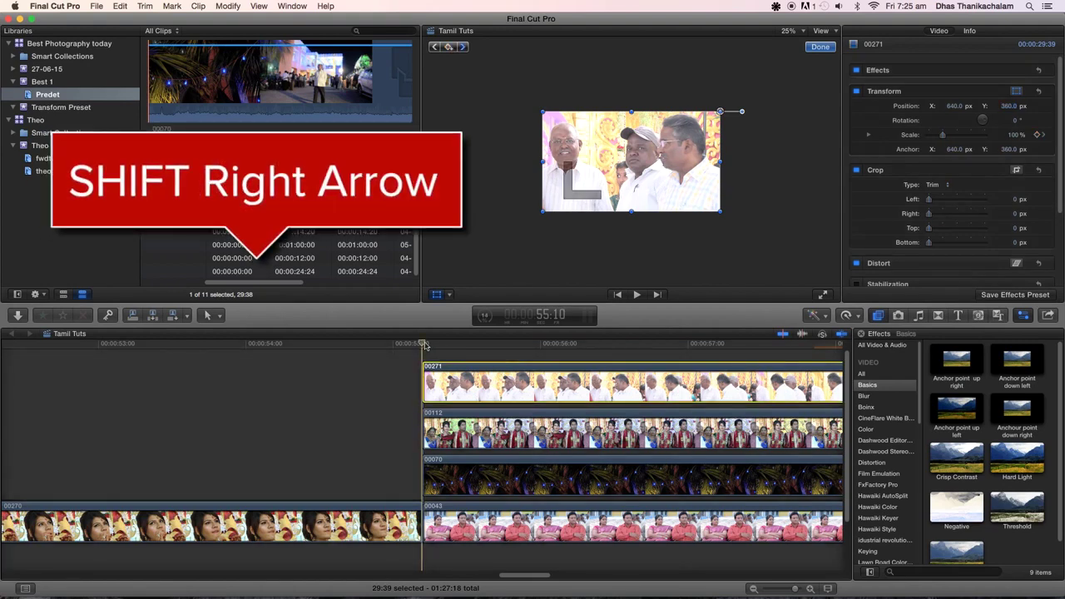
key(Right)
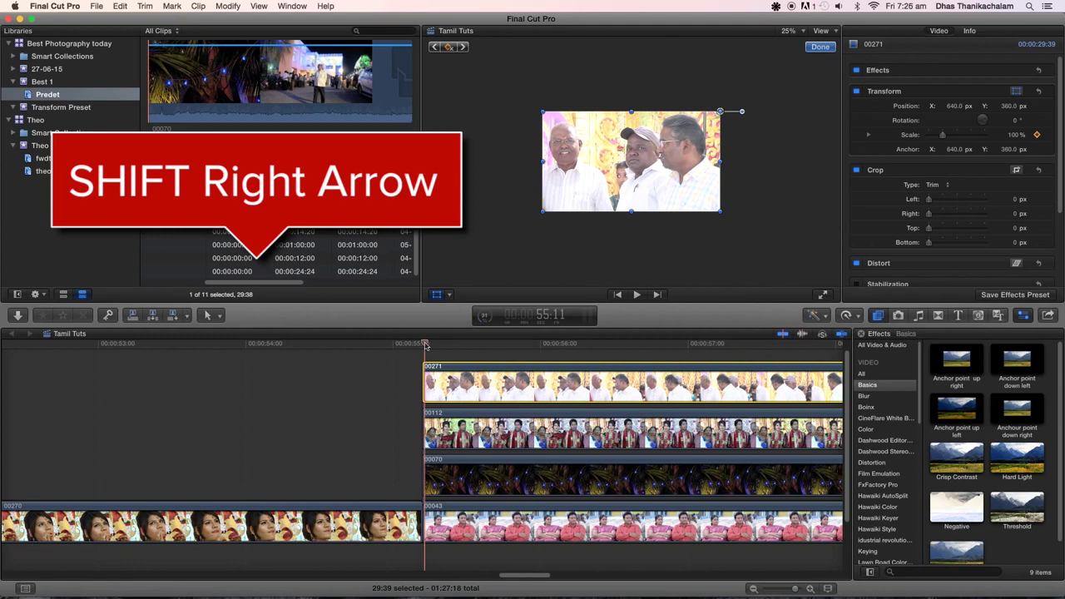
key(shift+Right)
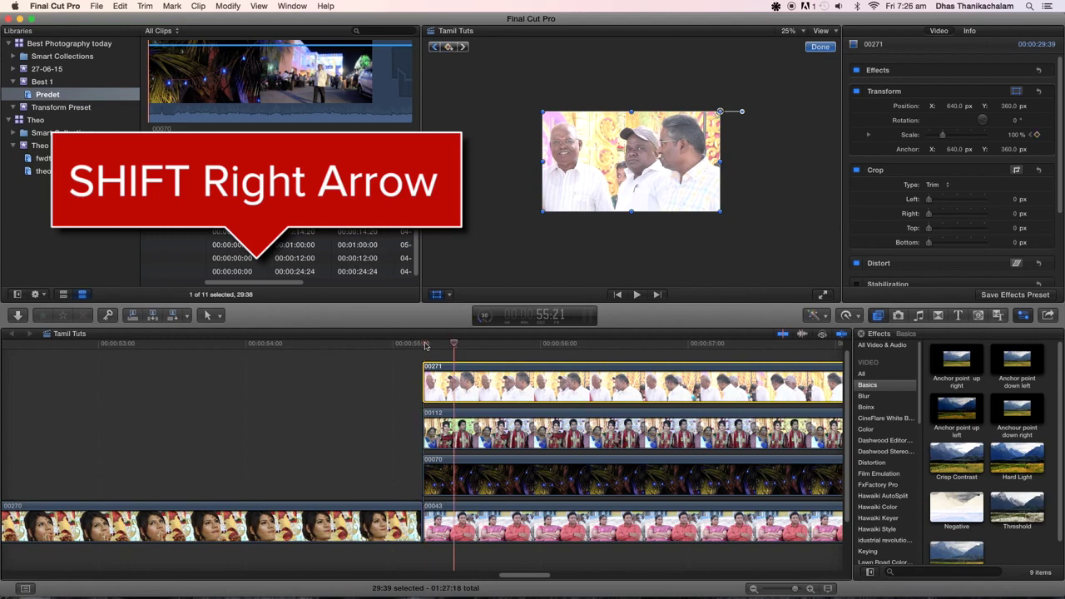
key(shift+Right)
key(shift+Right)
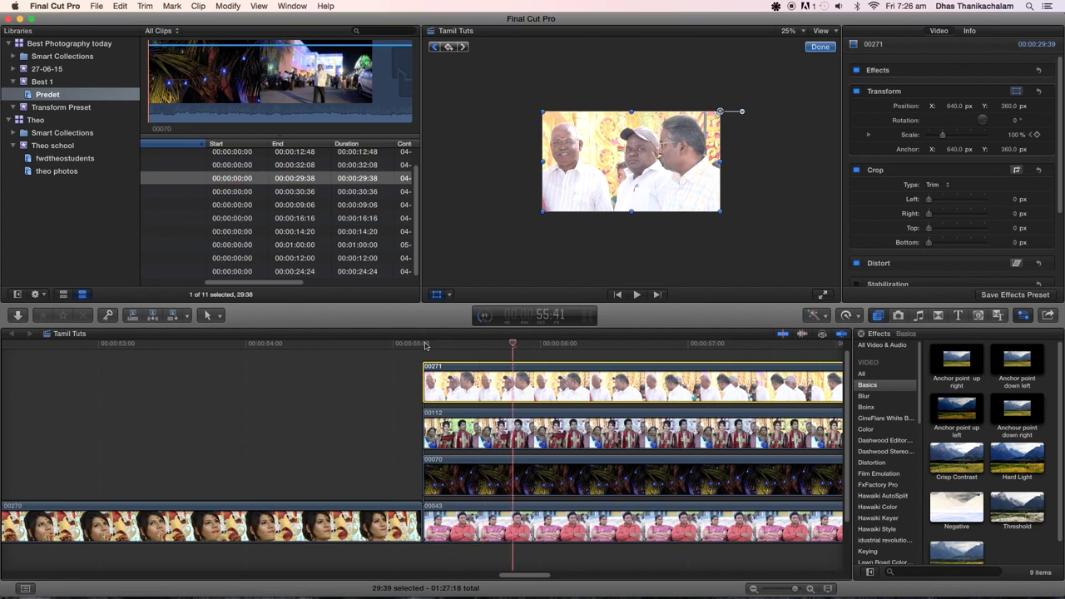
key(shift+Right)
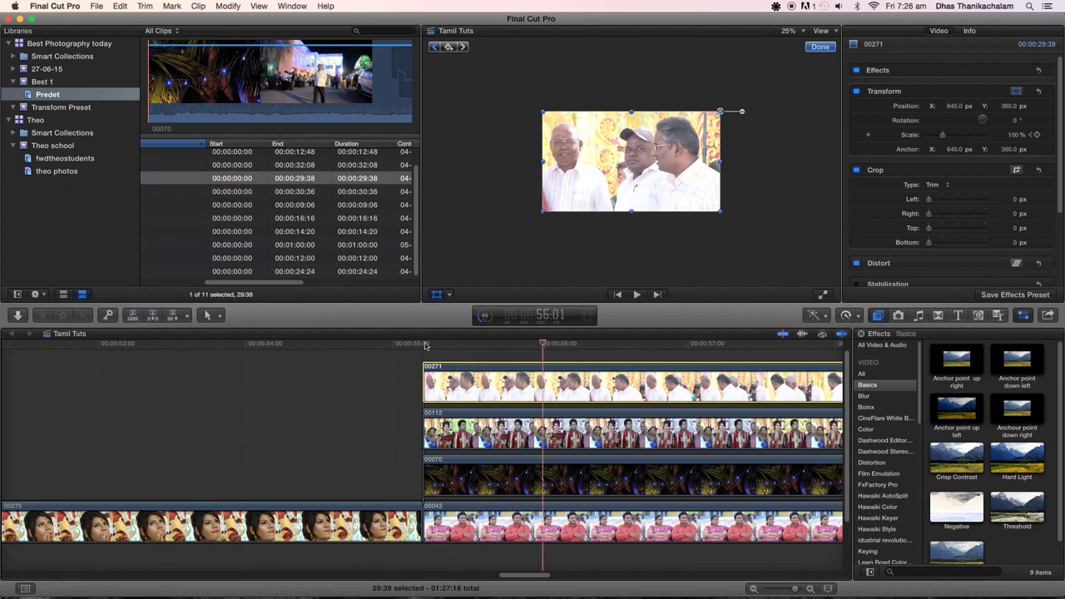
click(1013, 135)
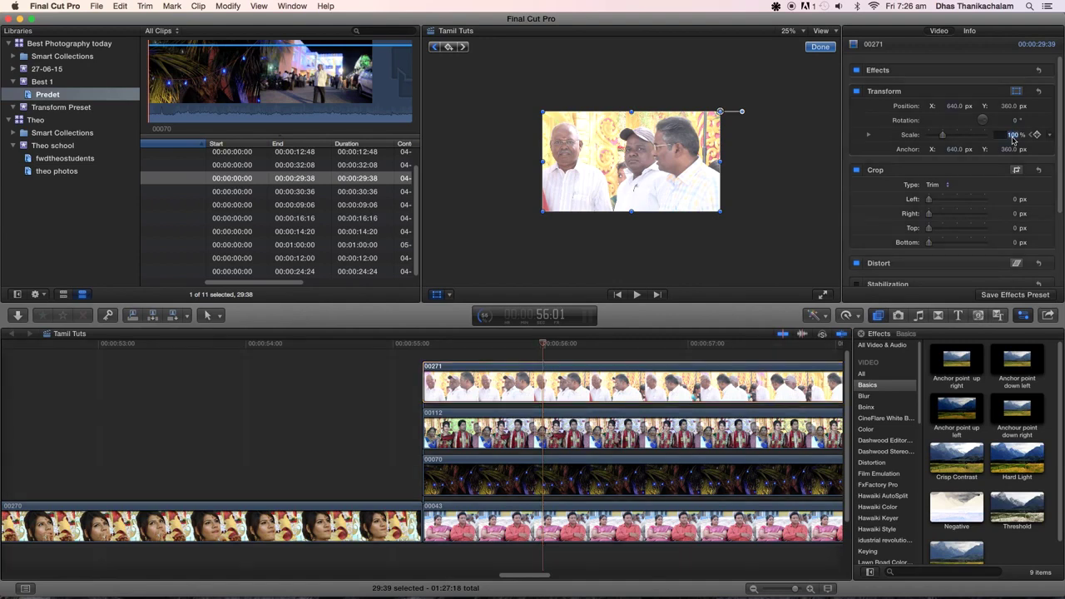
text(50)
key(Return)
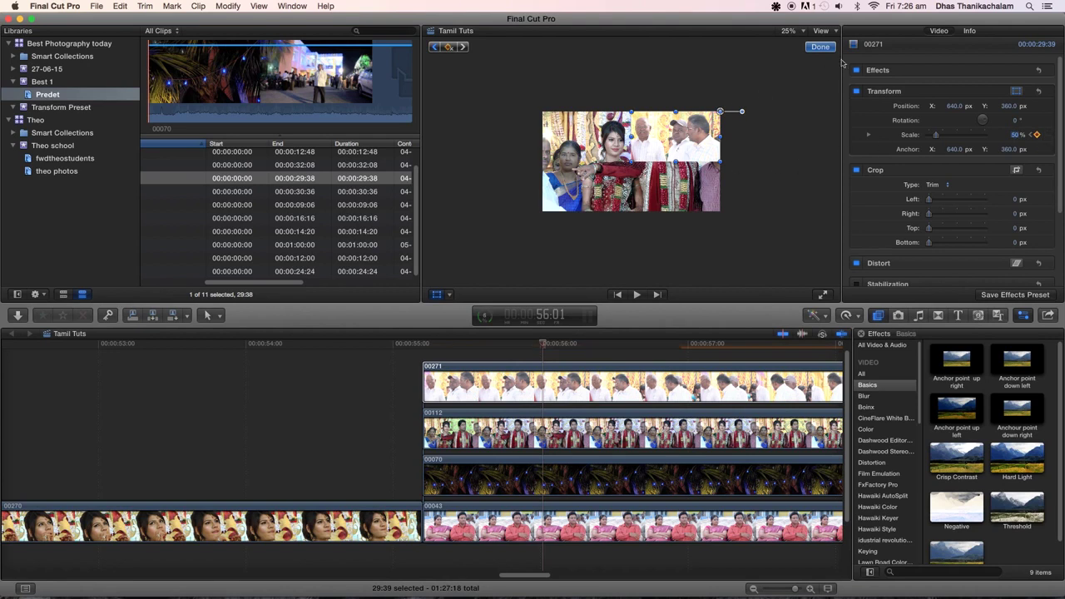
click(821, 48)
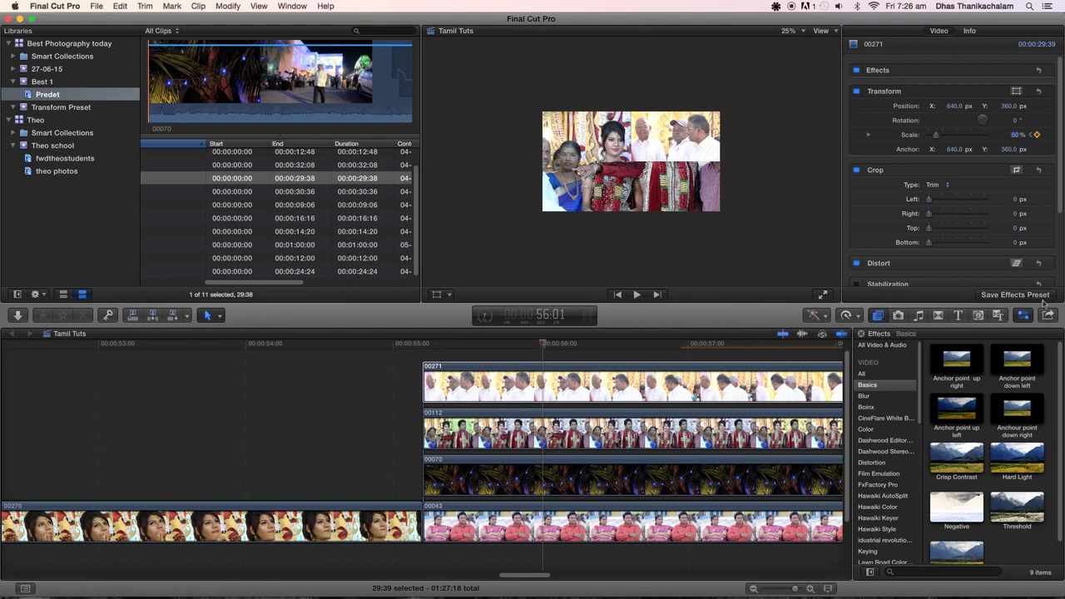
- Save the clip's position, scale and anchor as a video effects preset named "Anchor point up right" in a new personal preset category
click(1015, 295)
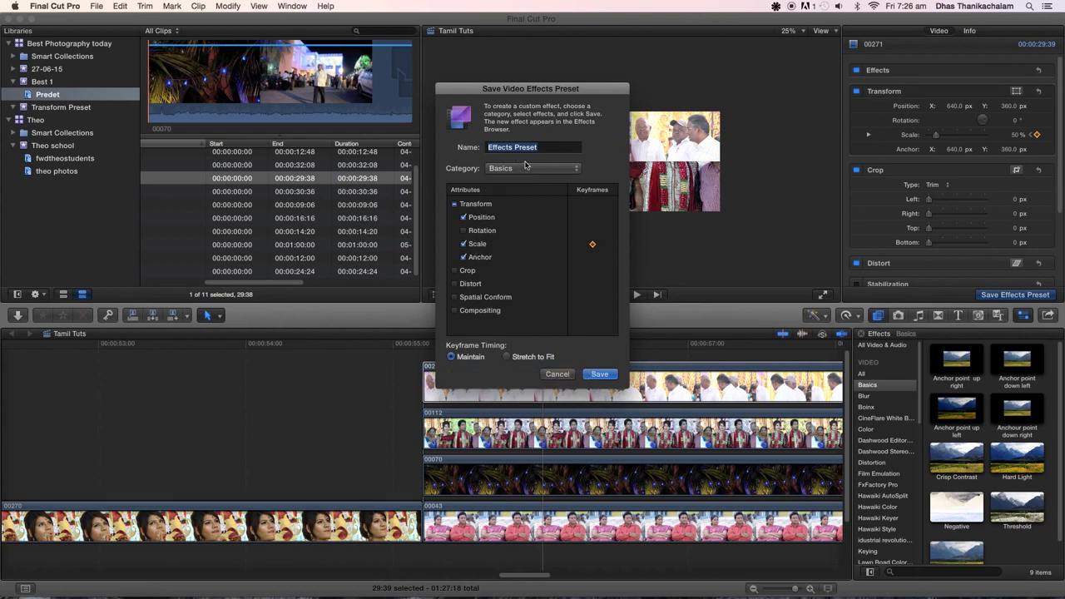
click(576, 172)
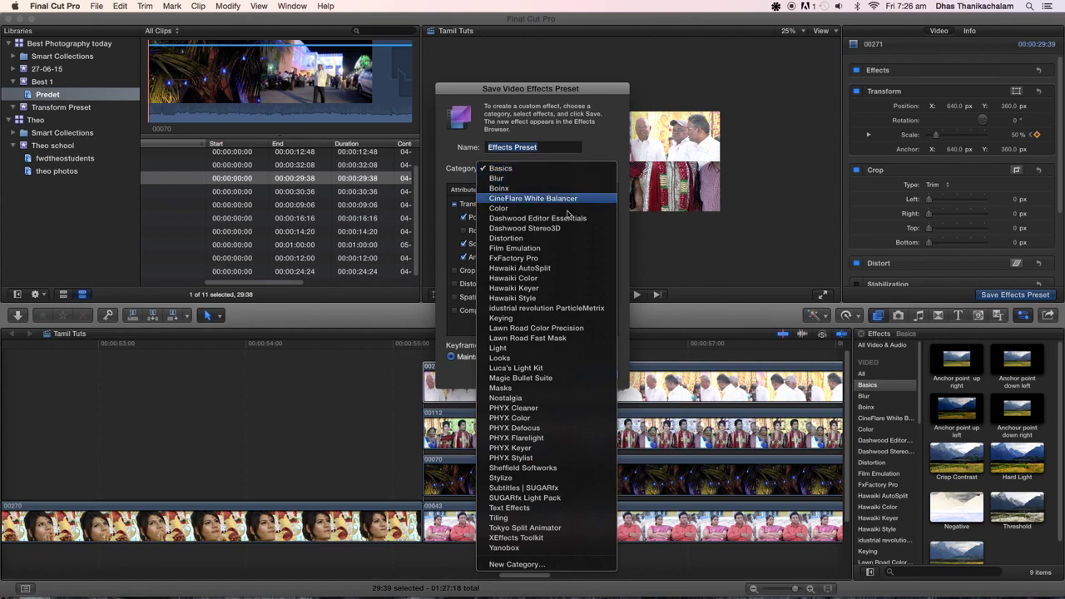
click(541, 572)
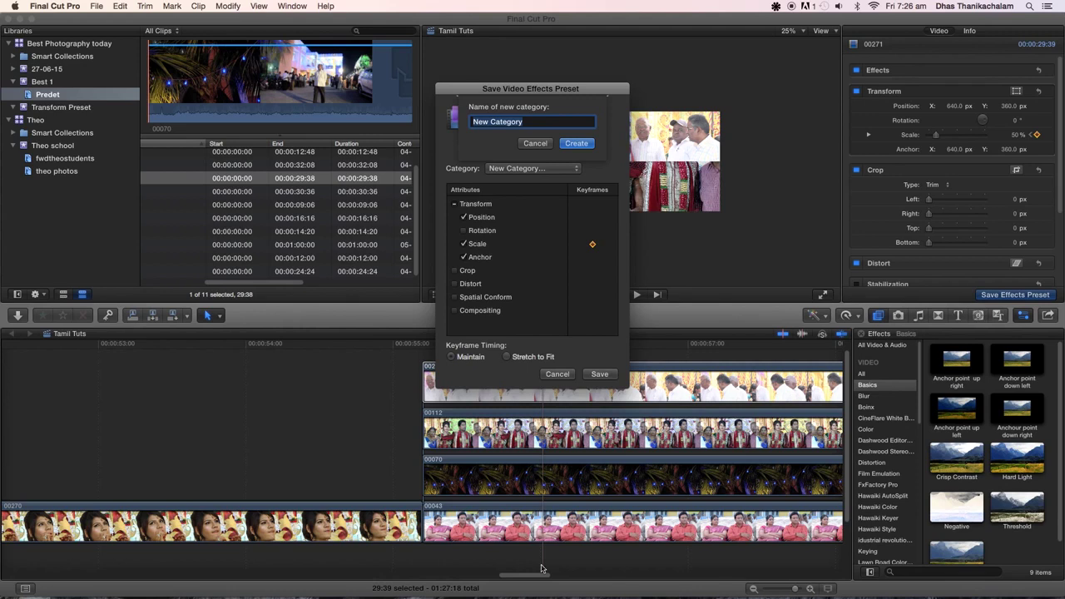
text(Dhas preset)
click(590, 147)
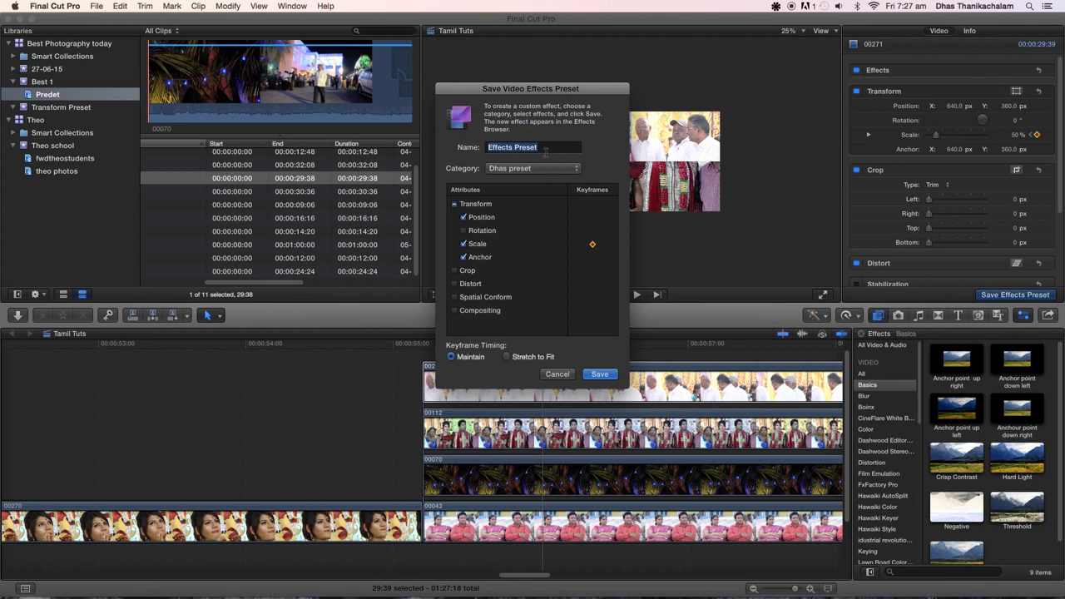
text(Anchor point up right)
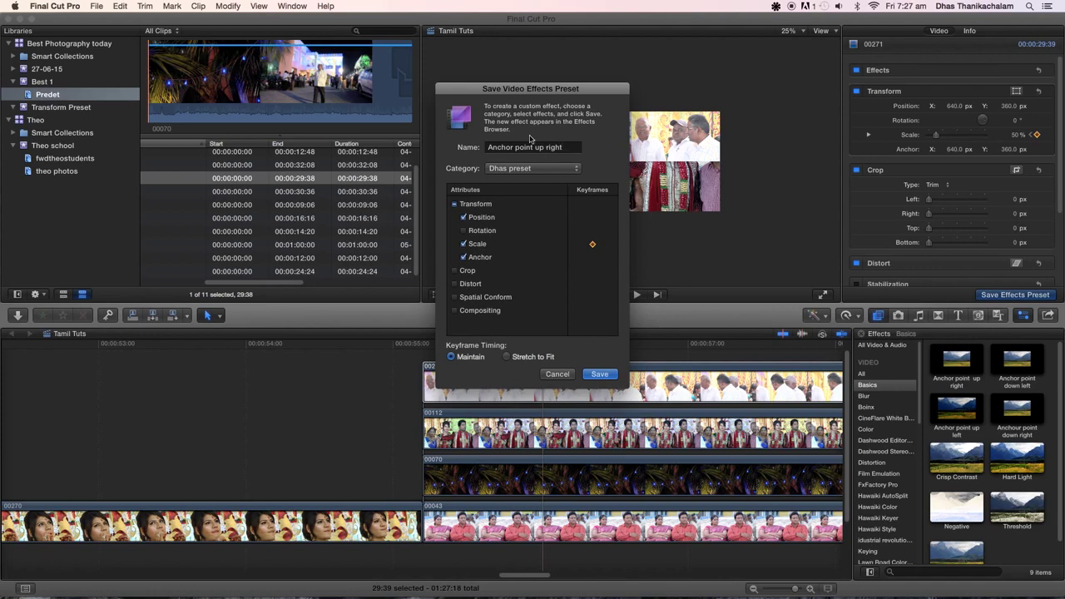
click(599, 374)
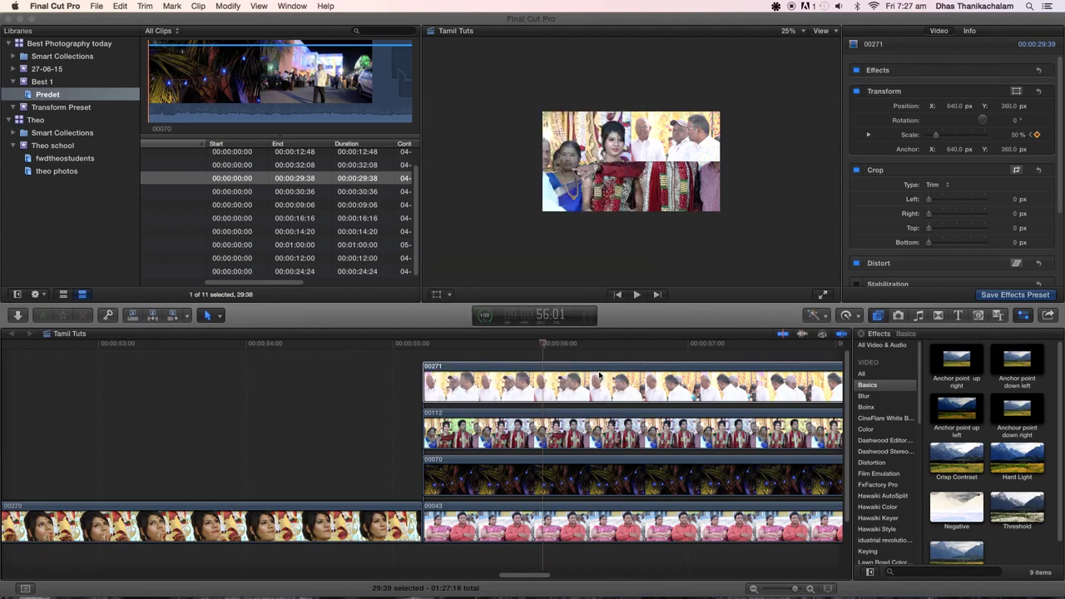
- Show the new preset category in the effects browser and select clip 00271 in the timeline
scroll(921, 407, down, 3)
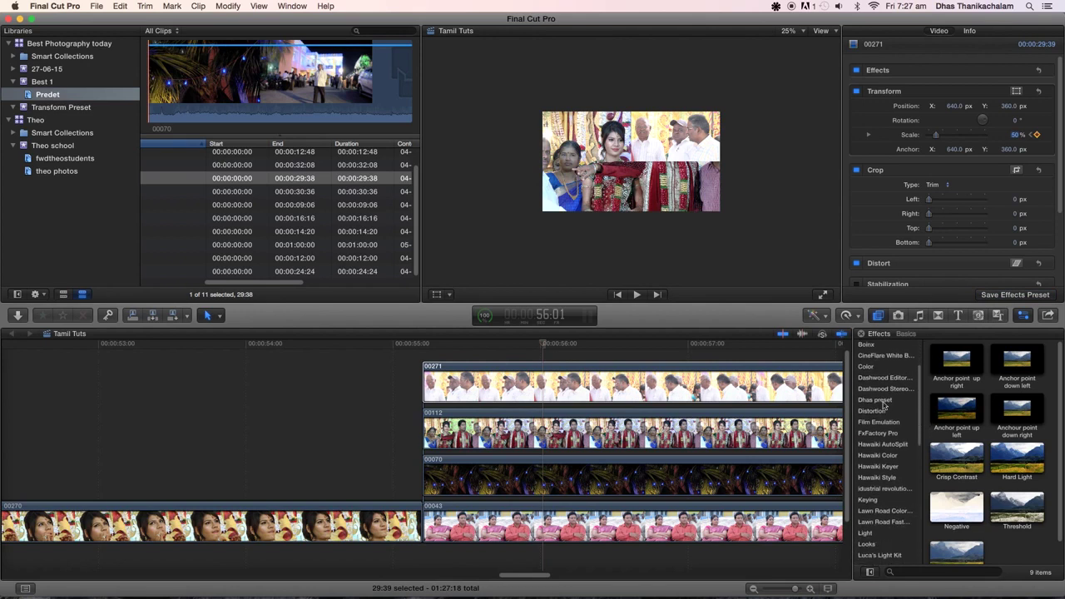
click(884, 404)
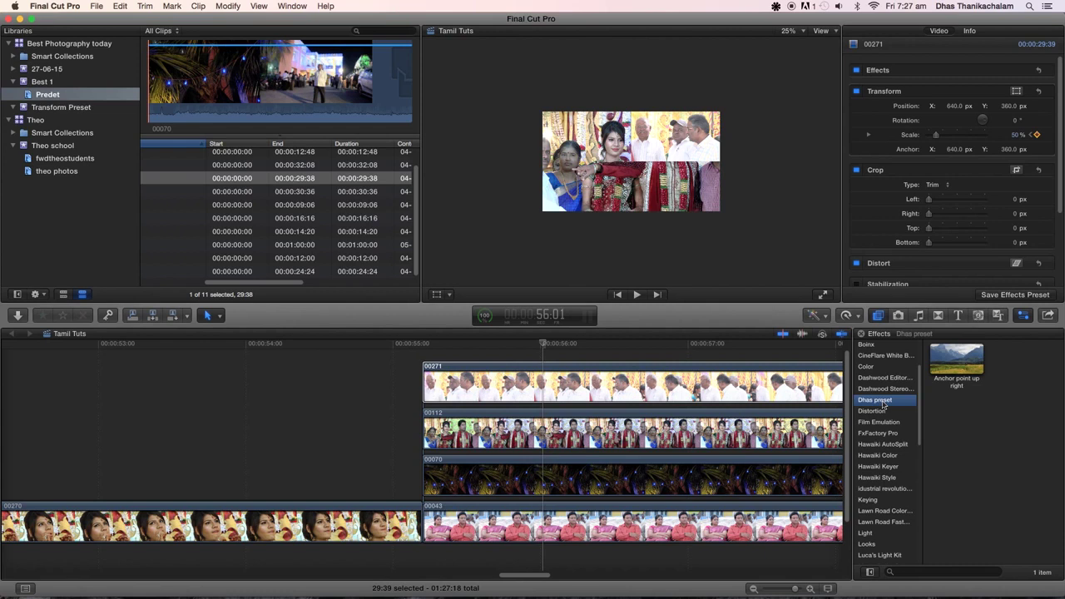
click(553, 384)
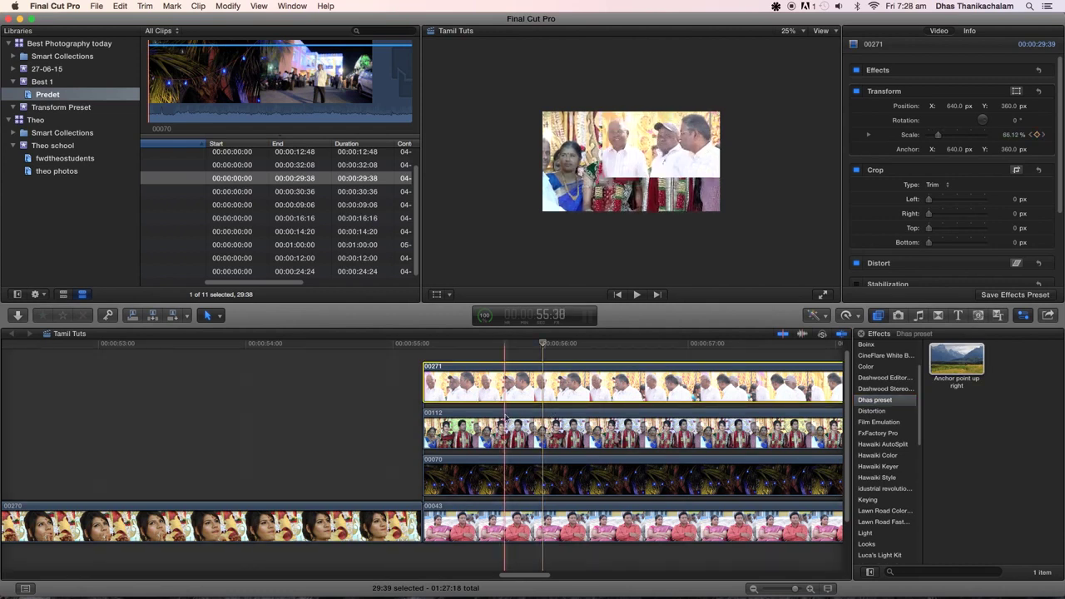
- Disable clip 00271 in the timeline so the clip stacked below it shows in the viewer
click(503, 416)
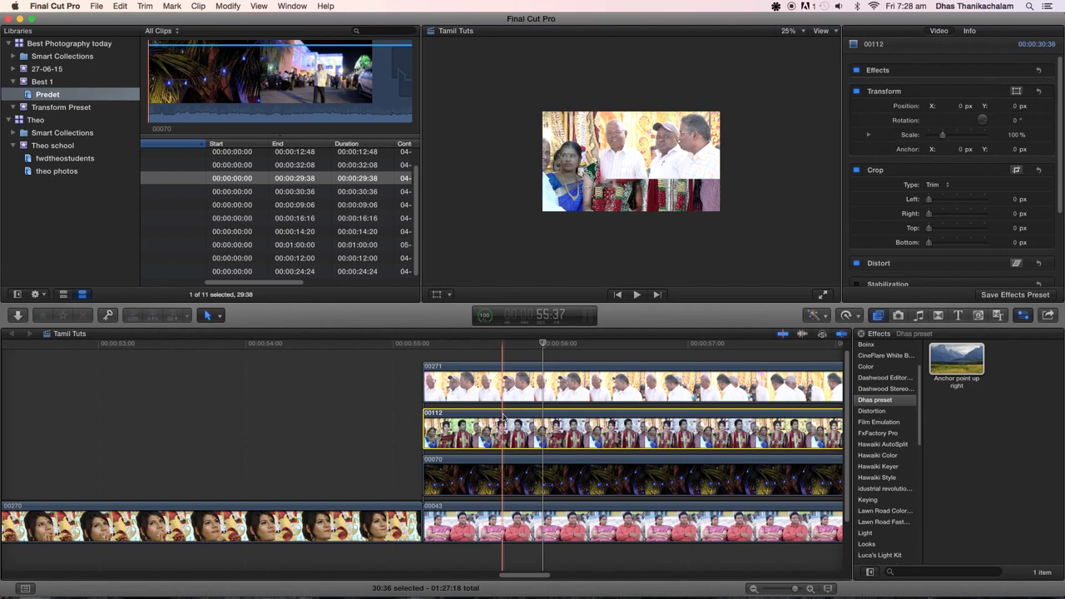
click(497, 368)
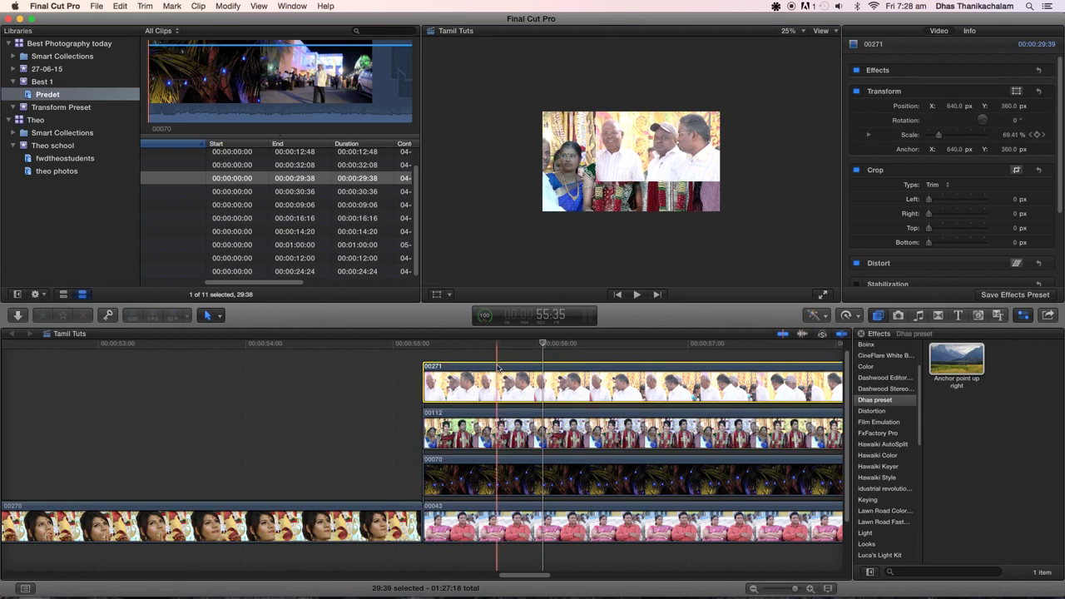
key(v)
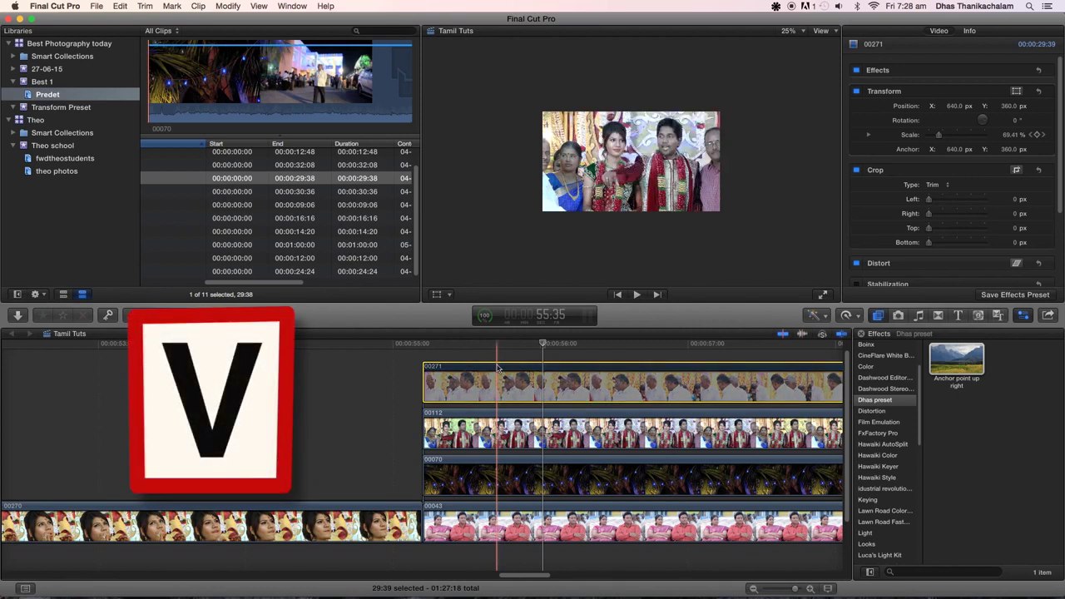
- Set the anchor of clip 00112 to X 640 px and Y 360 px with the playhead at 55:11
click(513, 432)
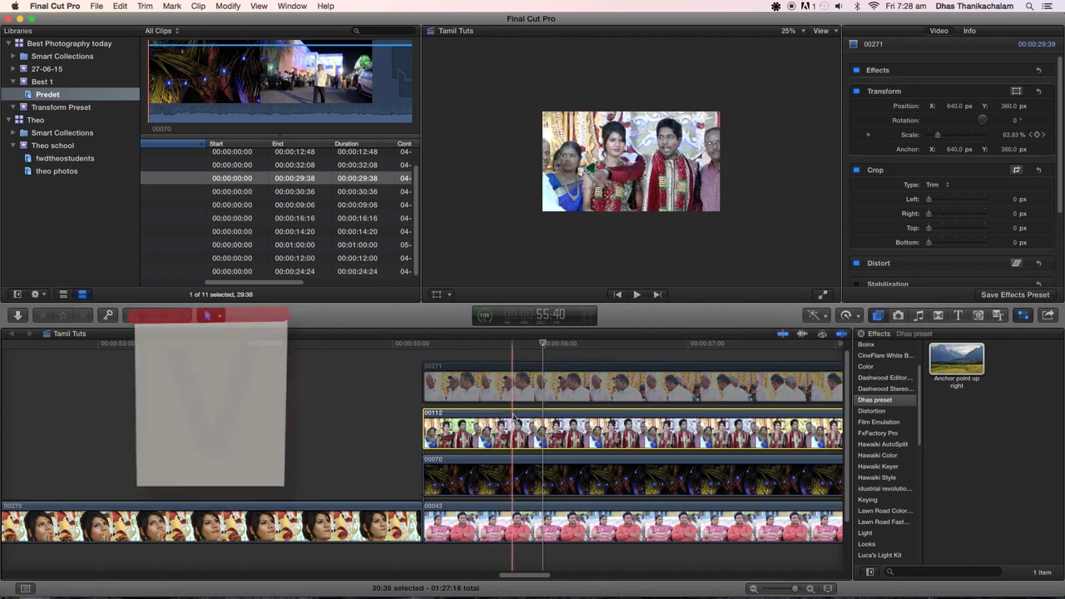
drag(542, 344, 422, 356)
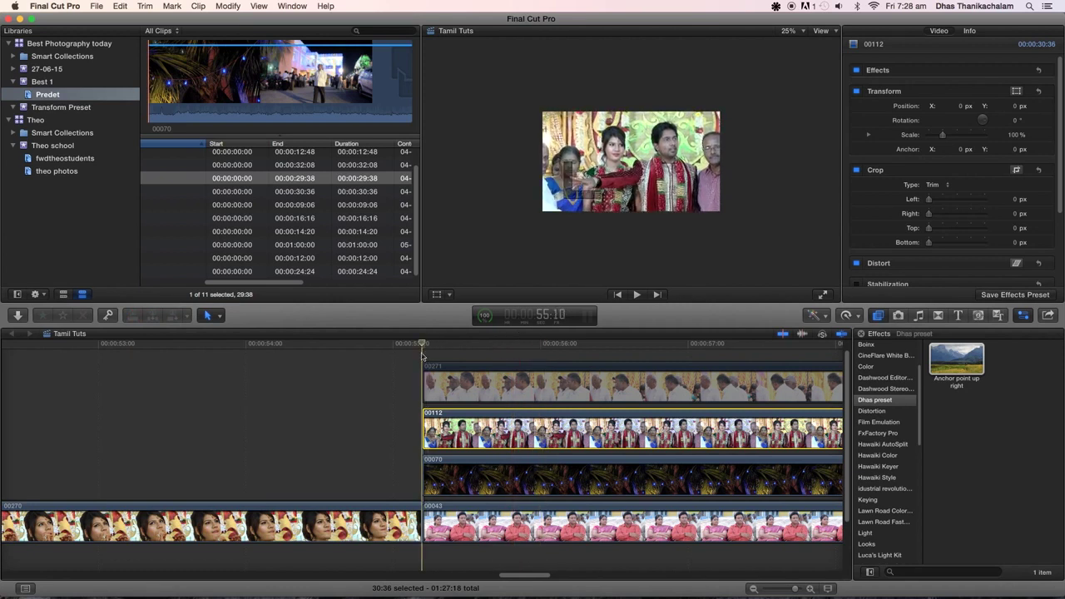
key(Right)
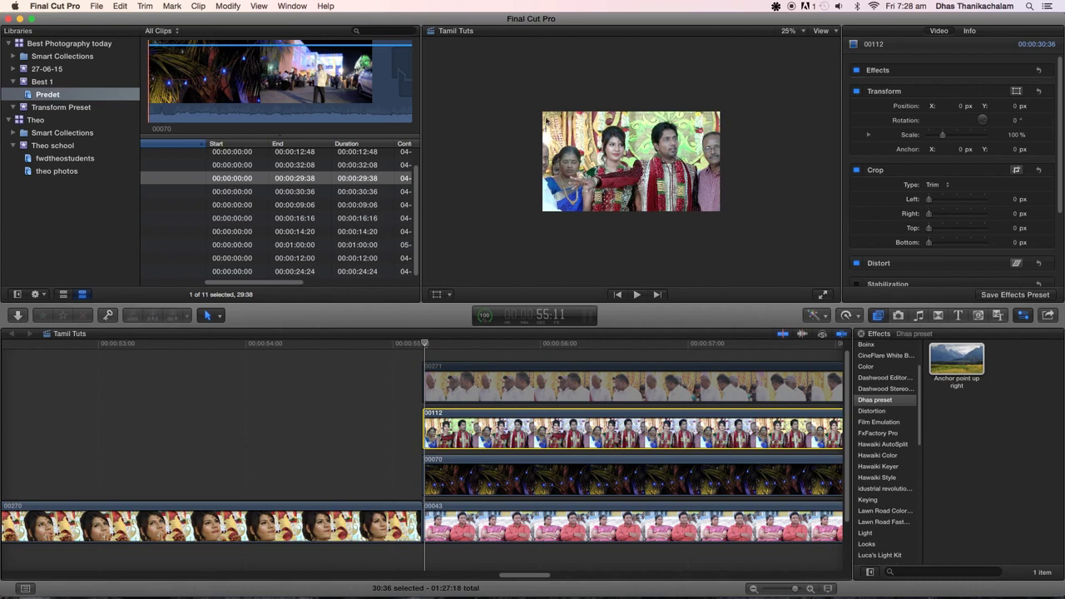
click(961, 150)
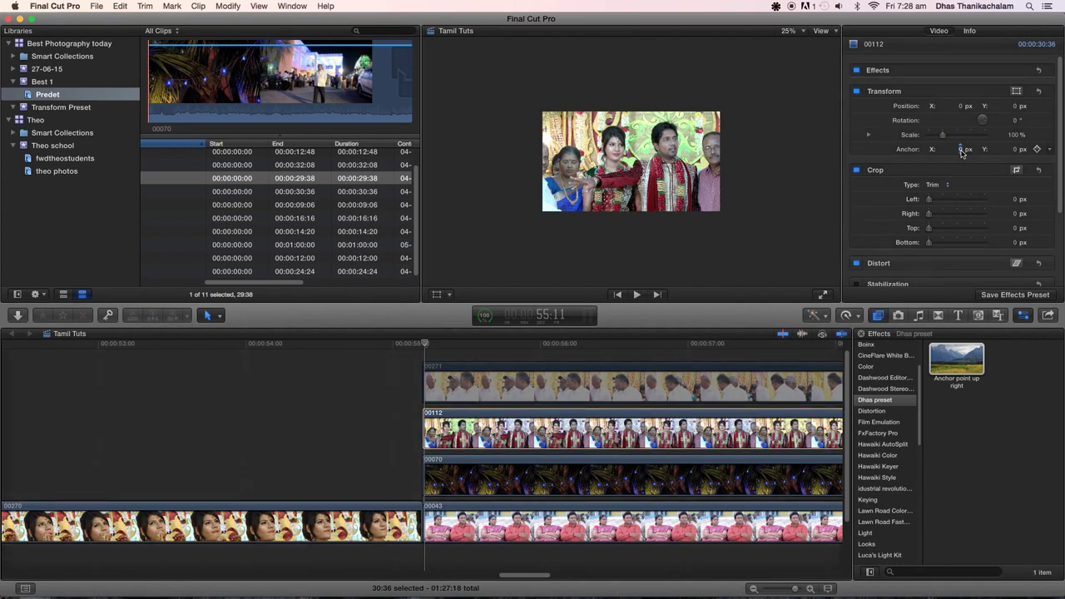
text(640)
key(Return)
click(1015, 149)
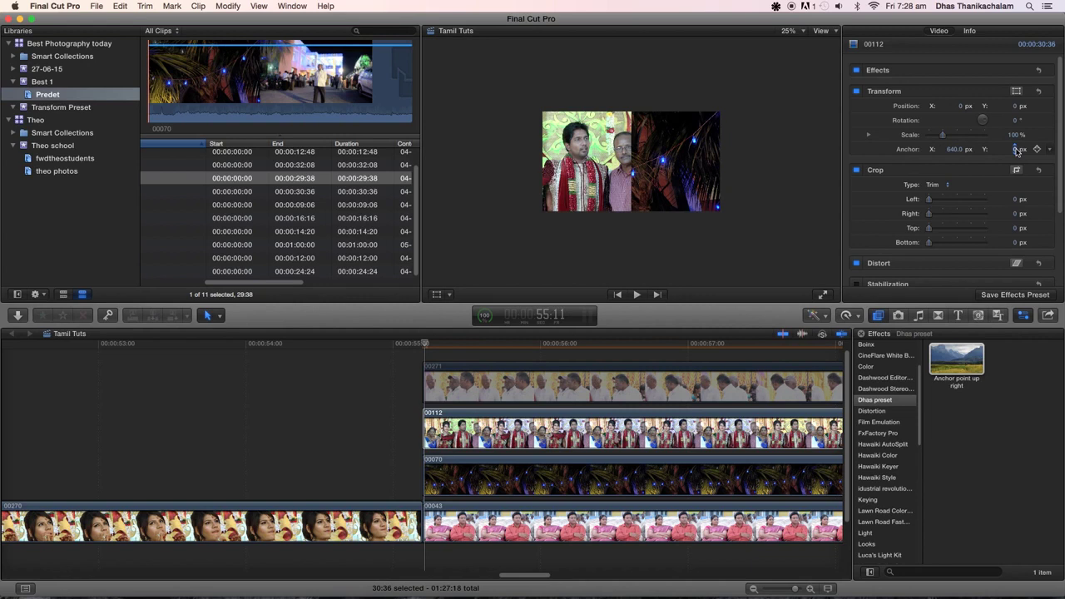
text(360)
key(Return)
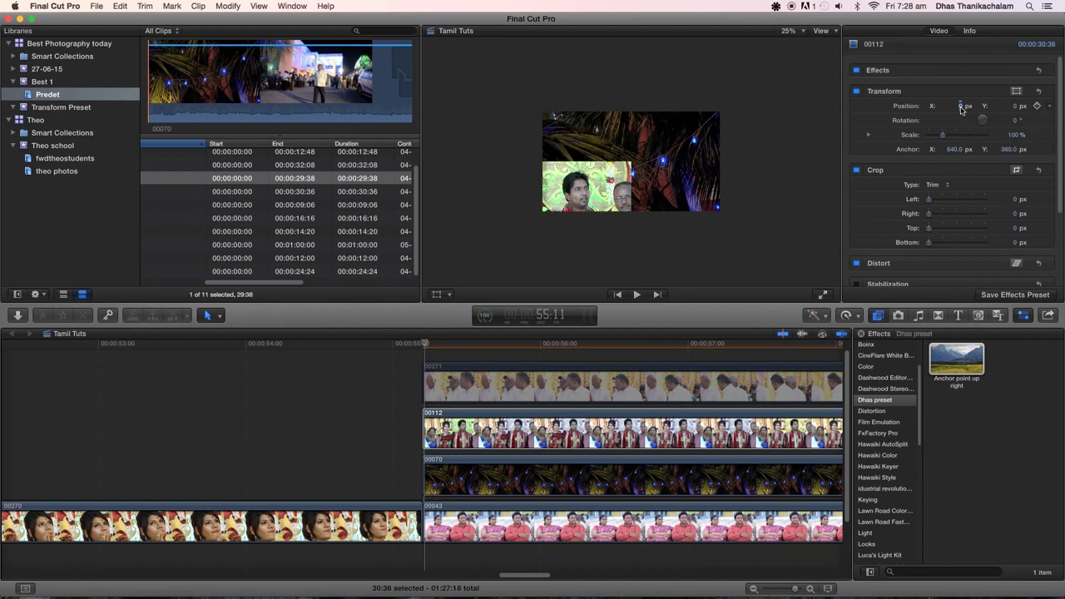
- Set the position of clip 00112 to X 640 px and Y 360 px
click(958, 106)
text(640)
key(Return)
click(1017, 106)
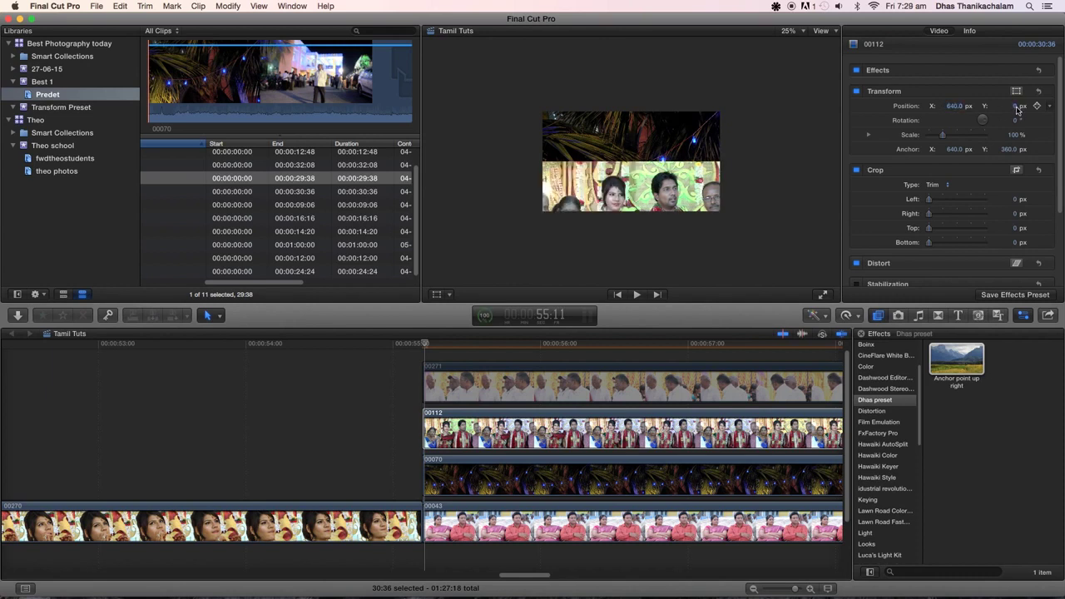
text(360)
key(Return)
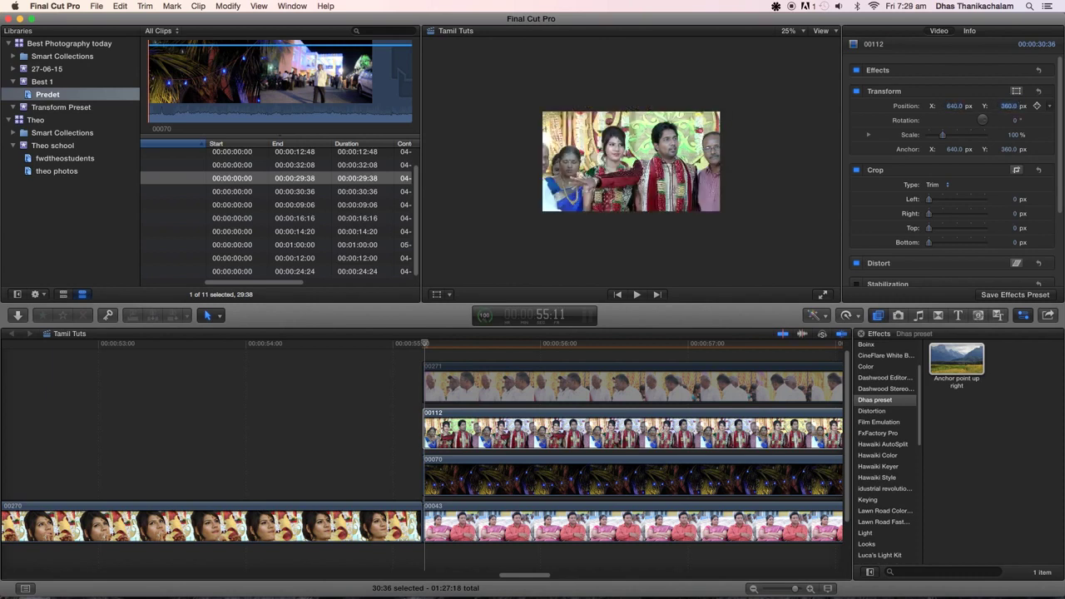
- Show the transform handles of clip 00112 and change both its position X and anchor X to -640 px
click(437, 296)
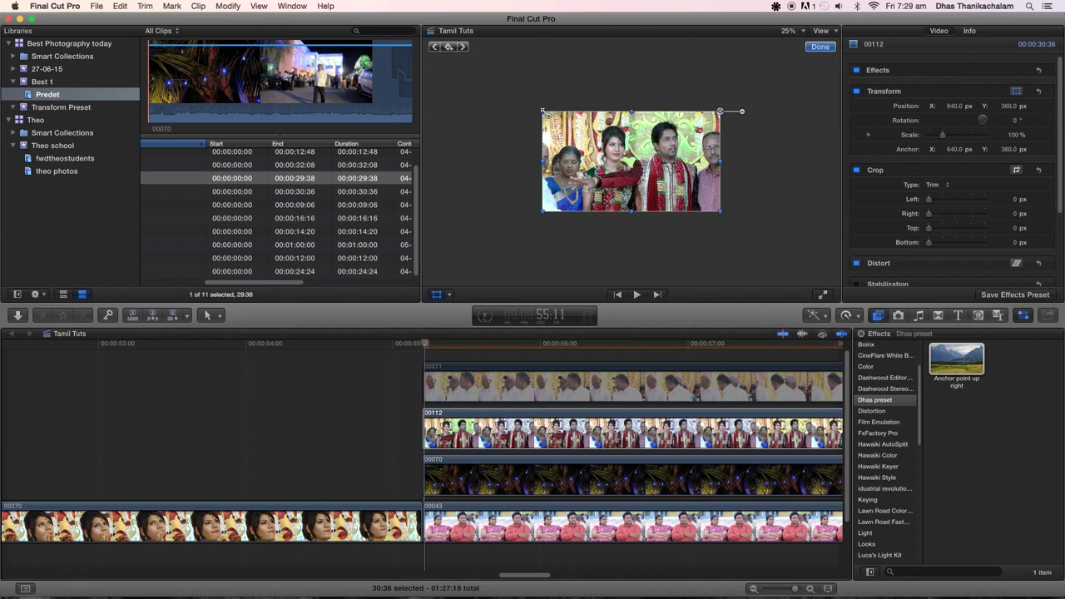
click(950, 108)
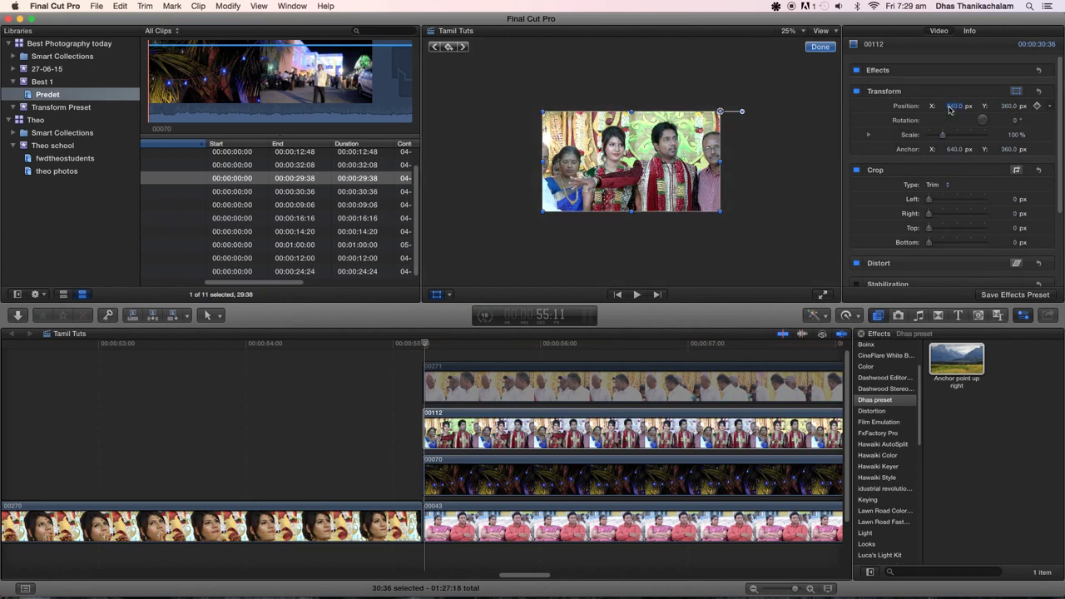
click(950, 107)
text(-)
key(Return)
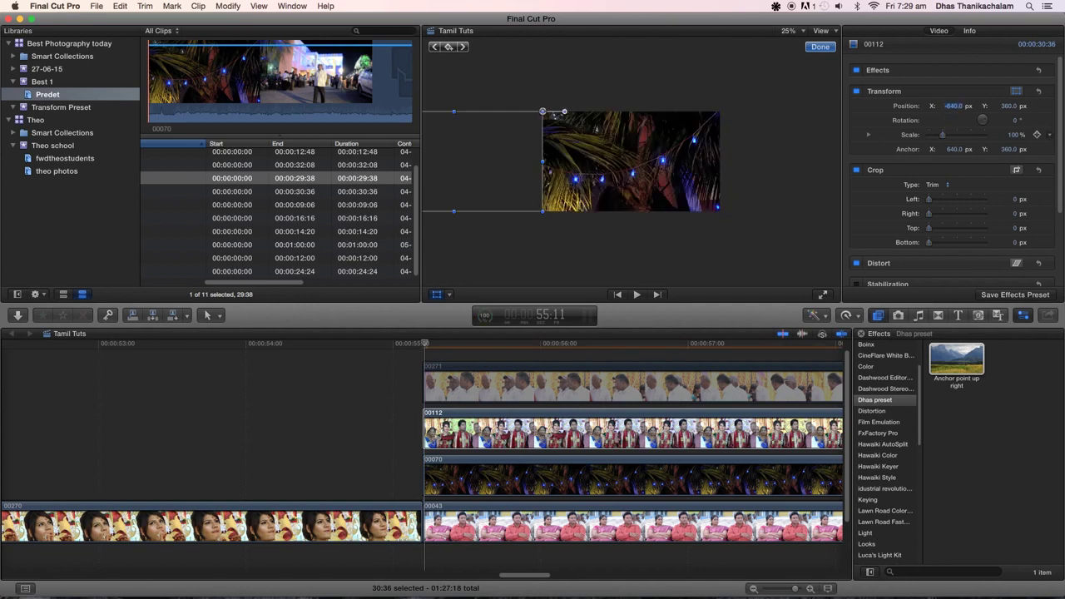
click(950, 149)
key(Return)
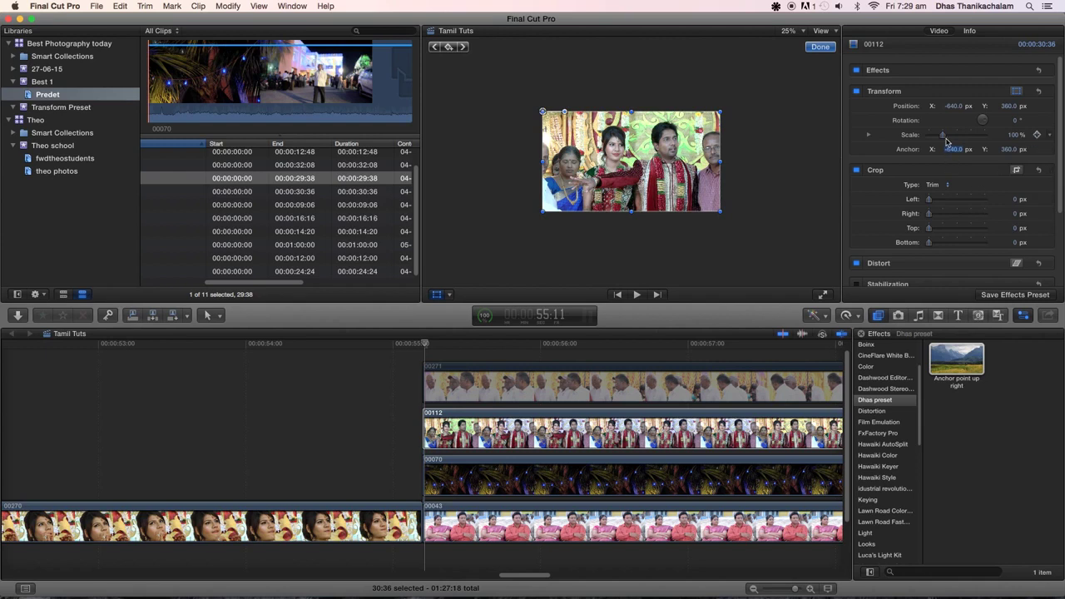
- Try scaling clip 00112 down to about 39% and undo the change
drag(943, 136, 934, 142)
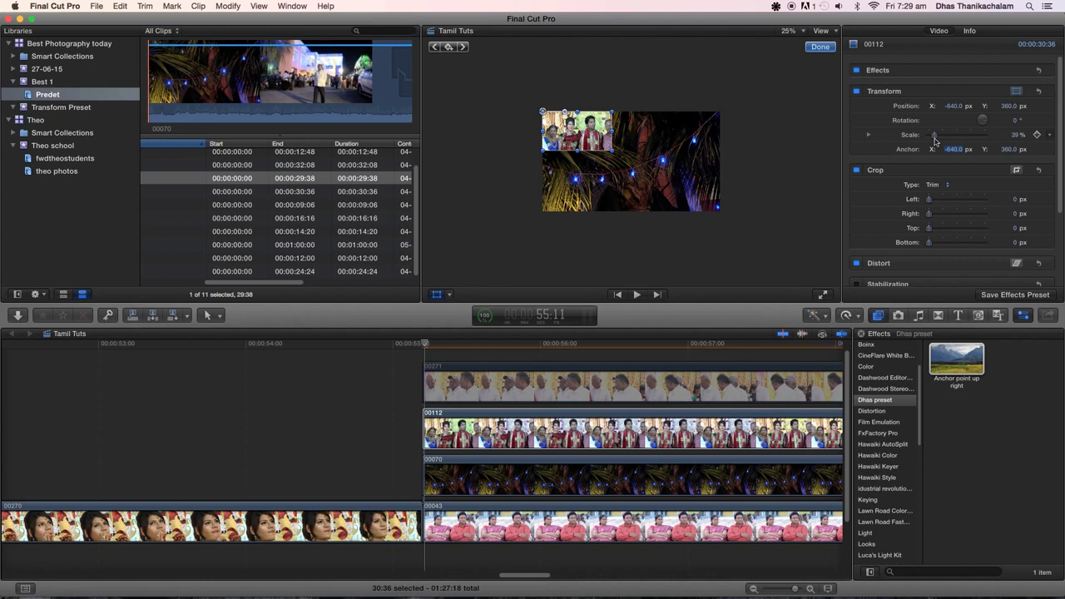
key(super+z)
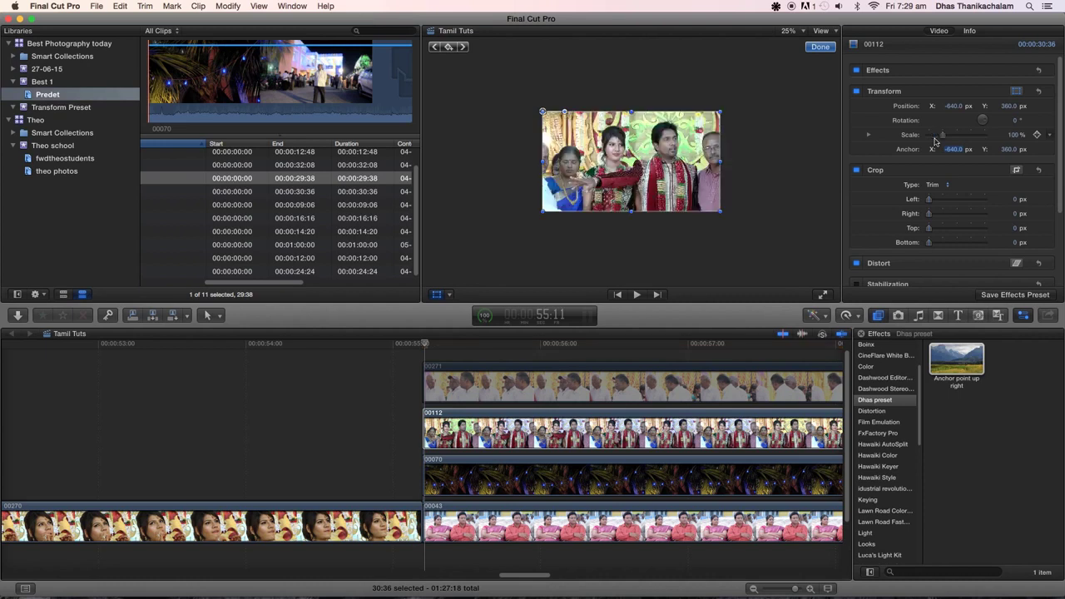
- Keyframe the scale of clip 00112 from 100% at 55:11 to 50% at 56:01
click(1038, 136)
click(425, 344)
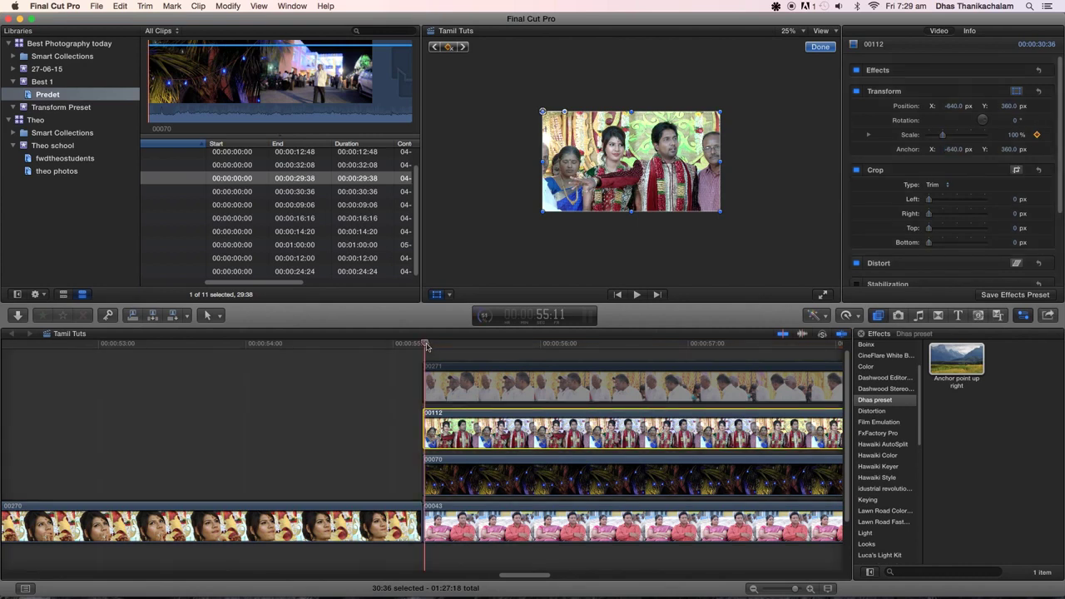
key(space)
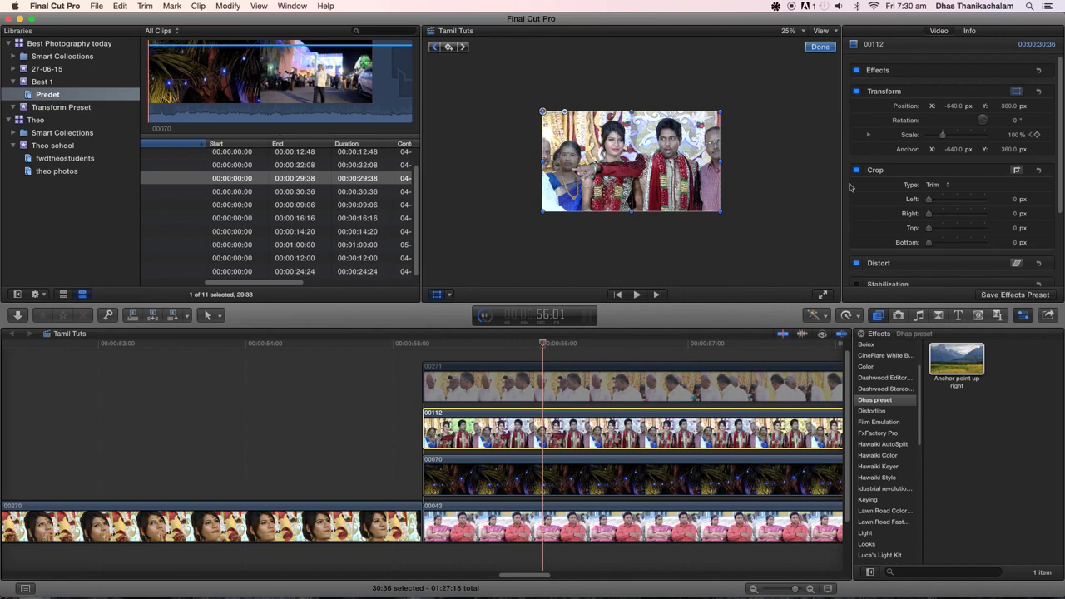
click(1015, 137)
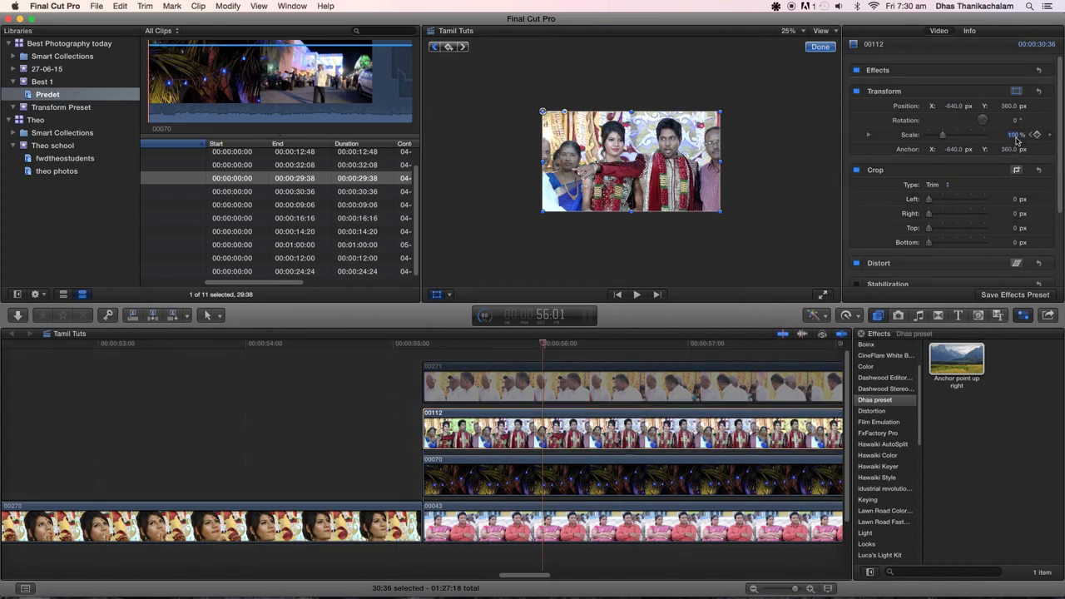
text(50)
key(Return)
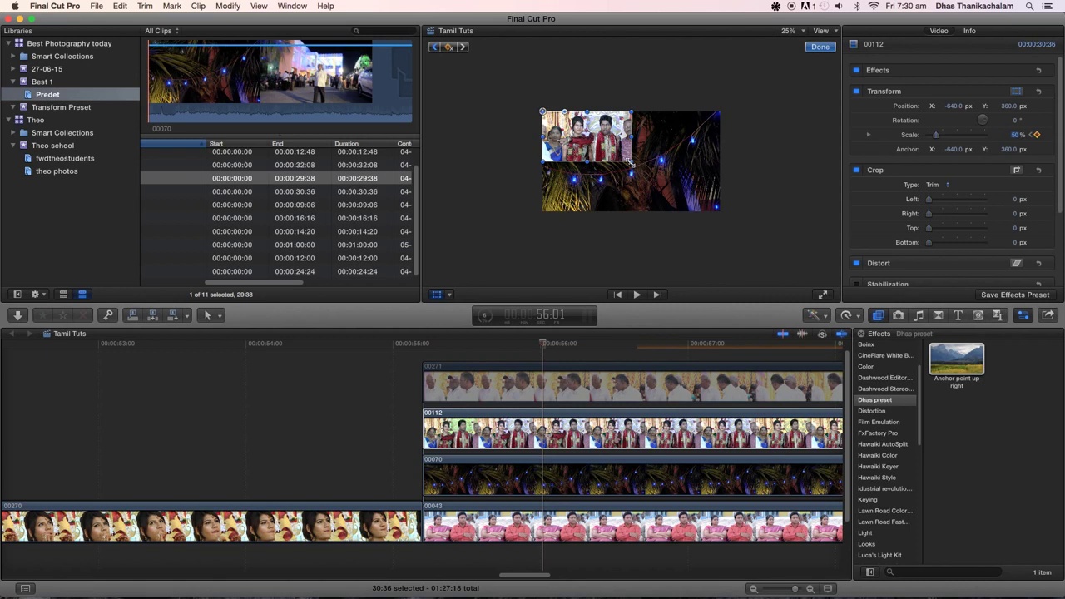
- Save the position, scale and anchor of clip 00112 as a video effects preset named "Anchor point up left" in the personal preset category
click(1025, 295)
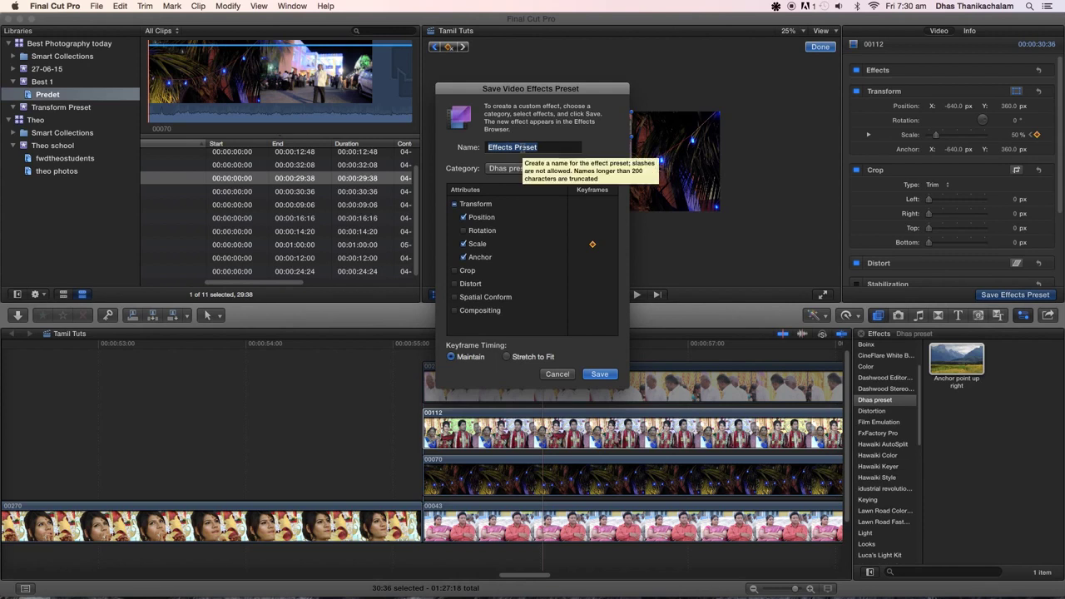
text(Anchor point up left)
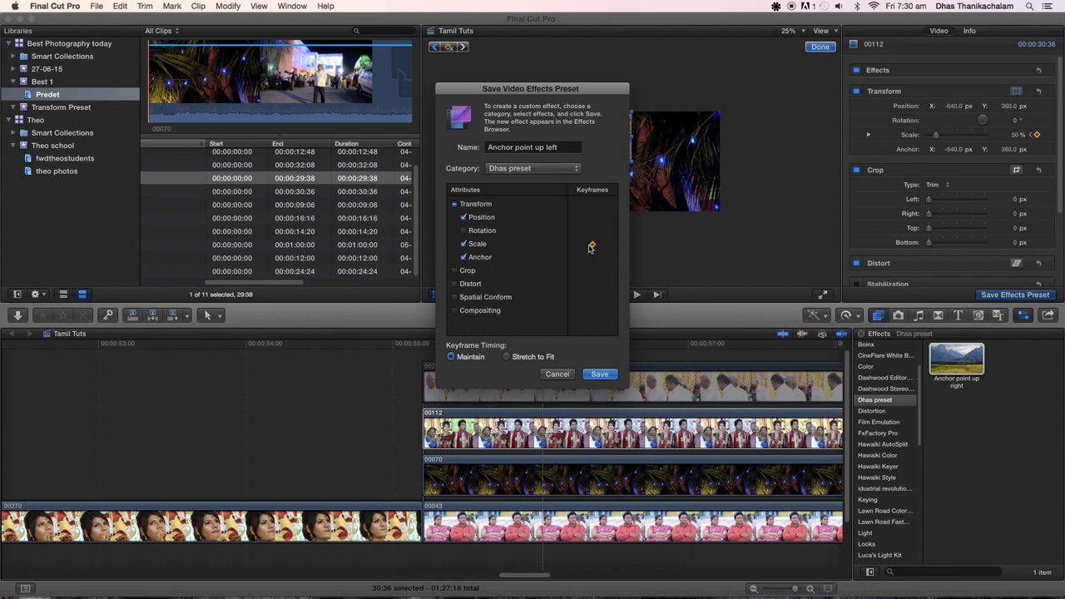
click(599, 374)
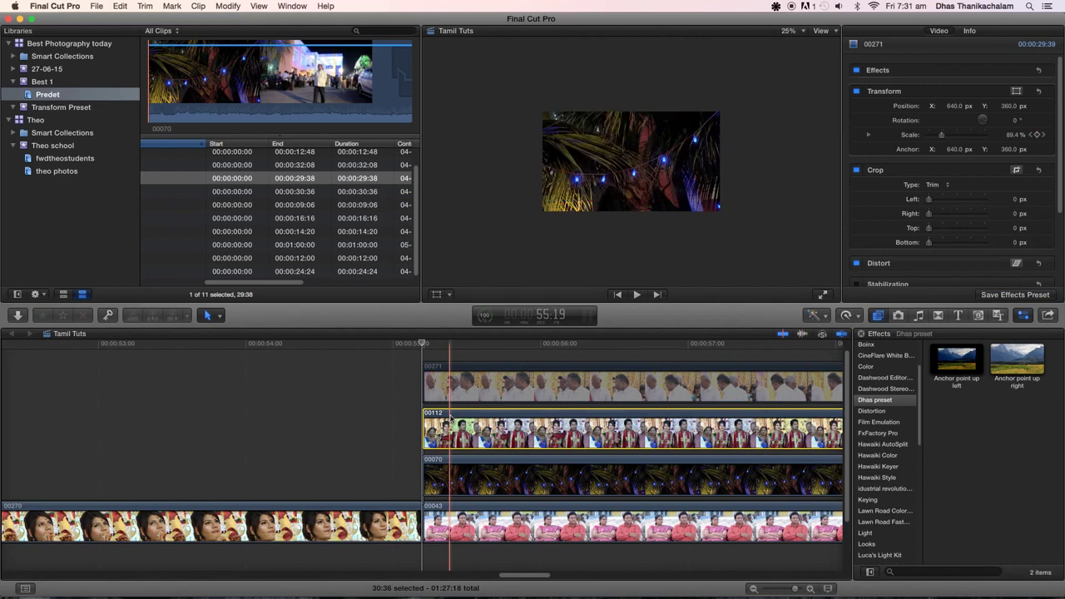
- Disable clips 00112 and 00043 in the timeline and select clip 00070
click(476, 463)
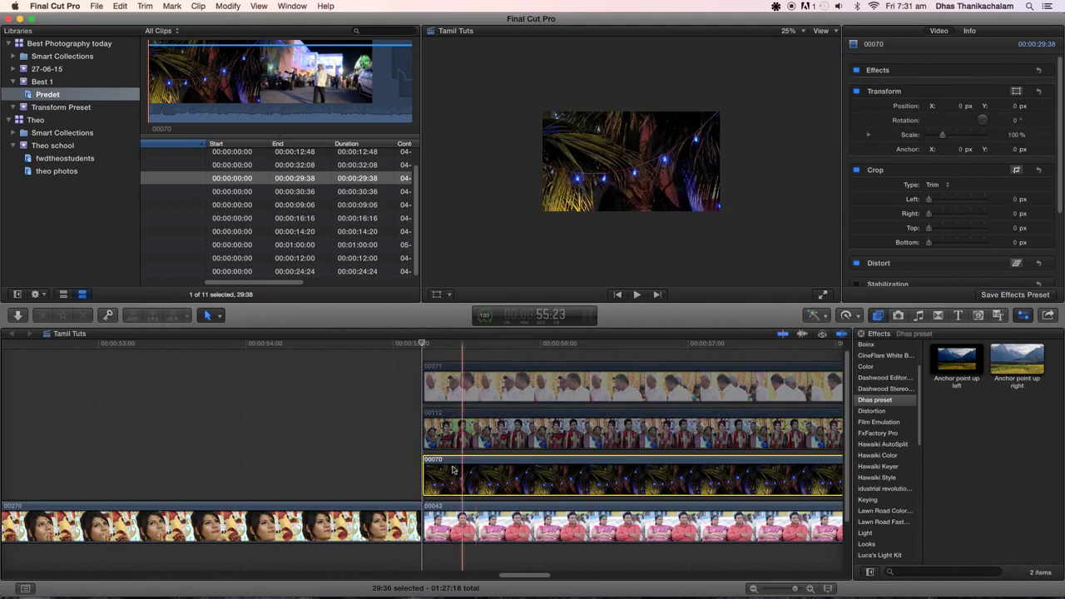
click(450, 524)
click(626, 474)
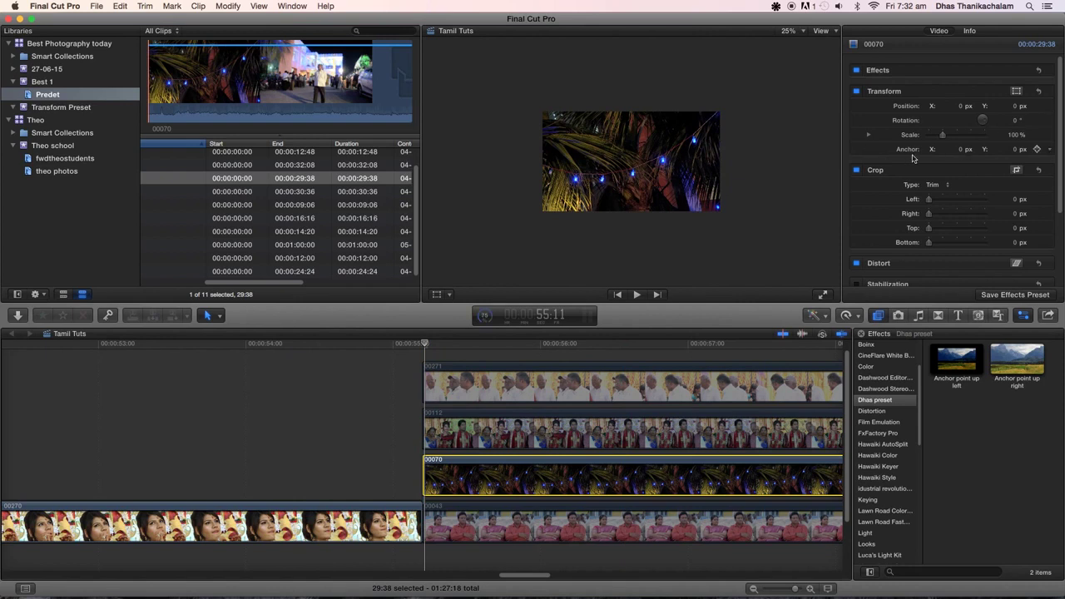
- Show the transform handles of clip 00070 and set its anchor to X 640 px and Y -360 px
click(436, 294)
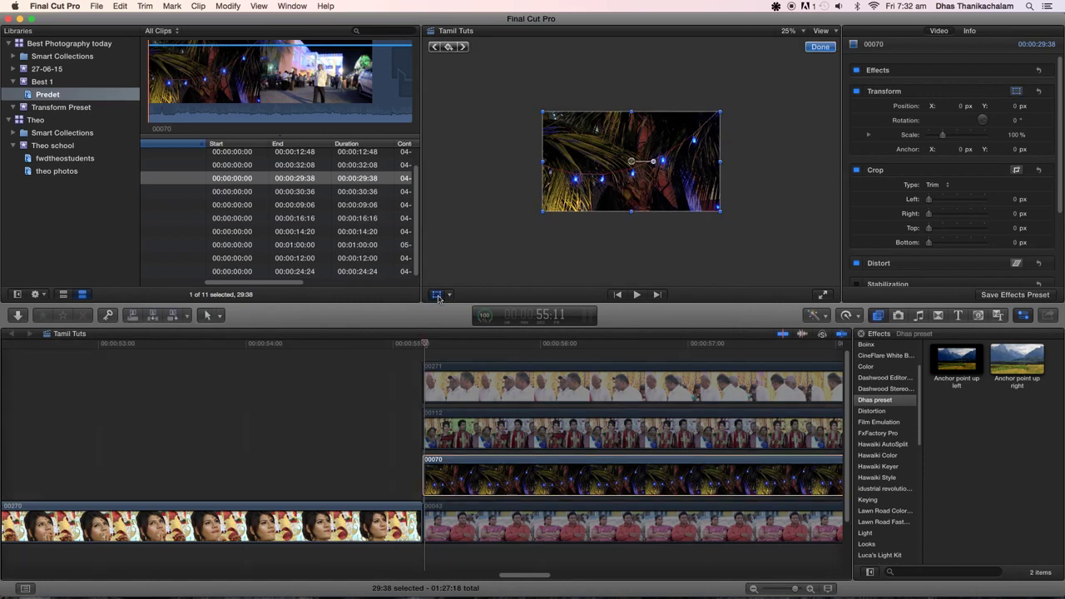
click(961, 150)
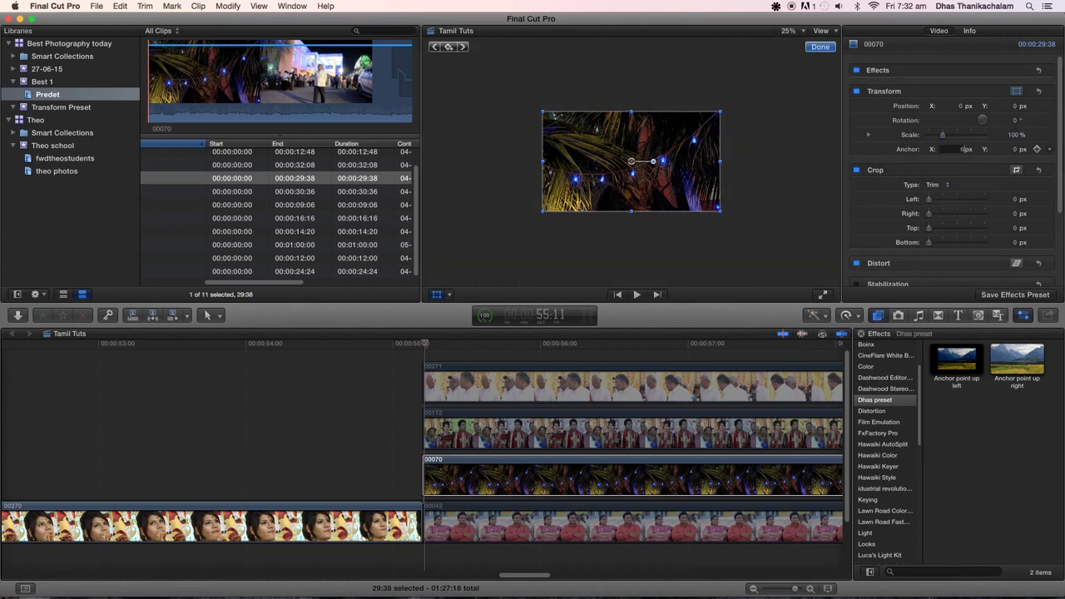
text(640)
key(Return)
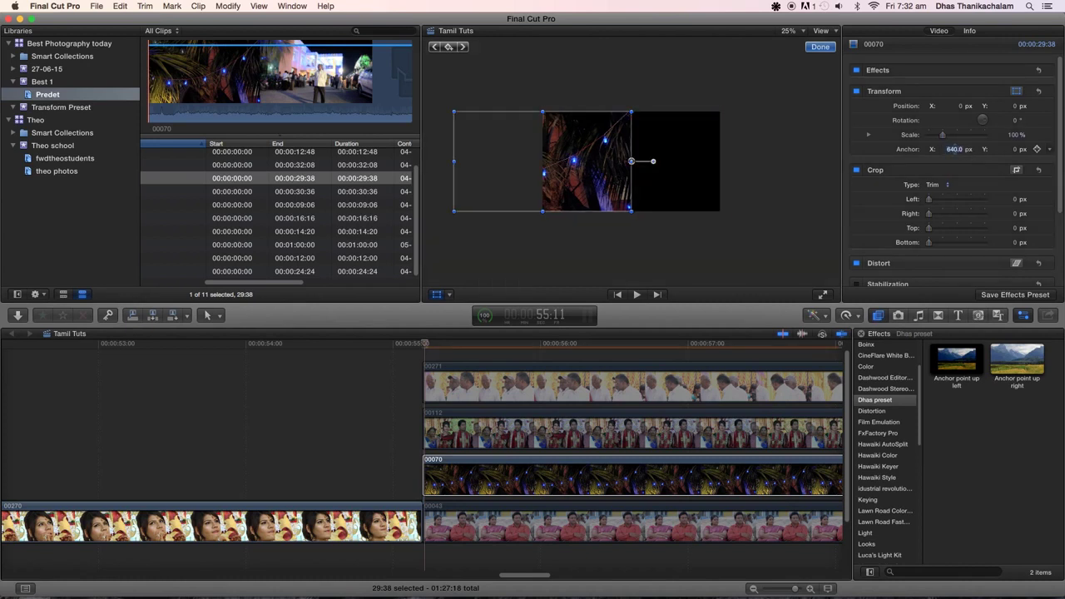
click(1014, 151)
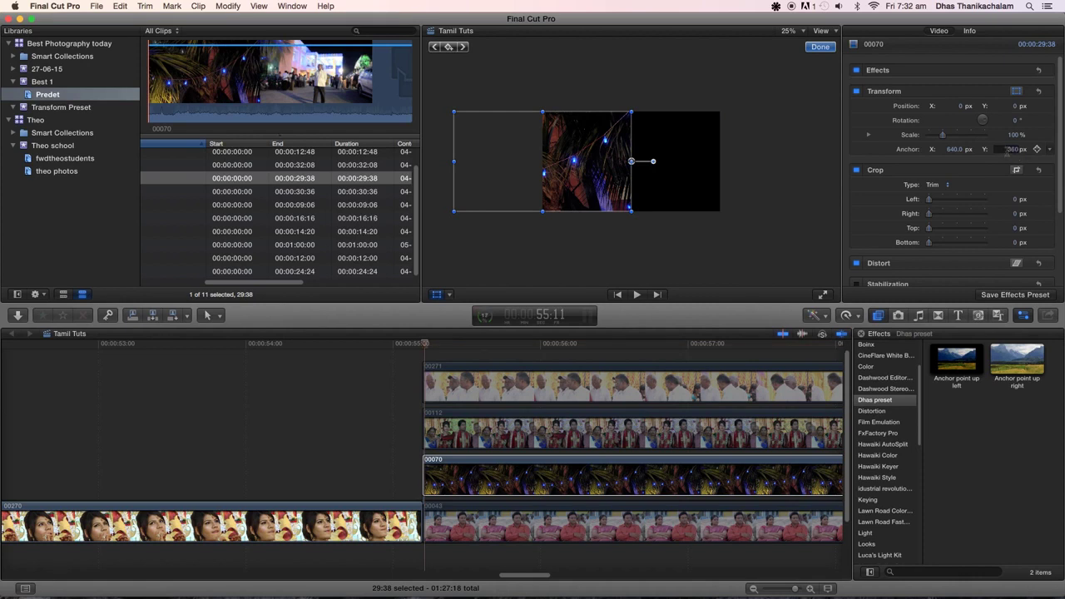
key(Return)
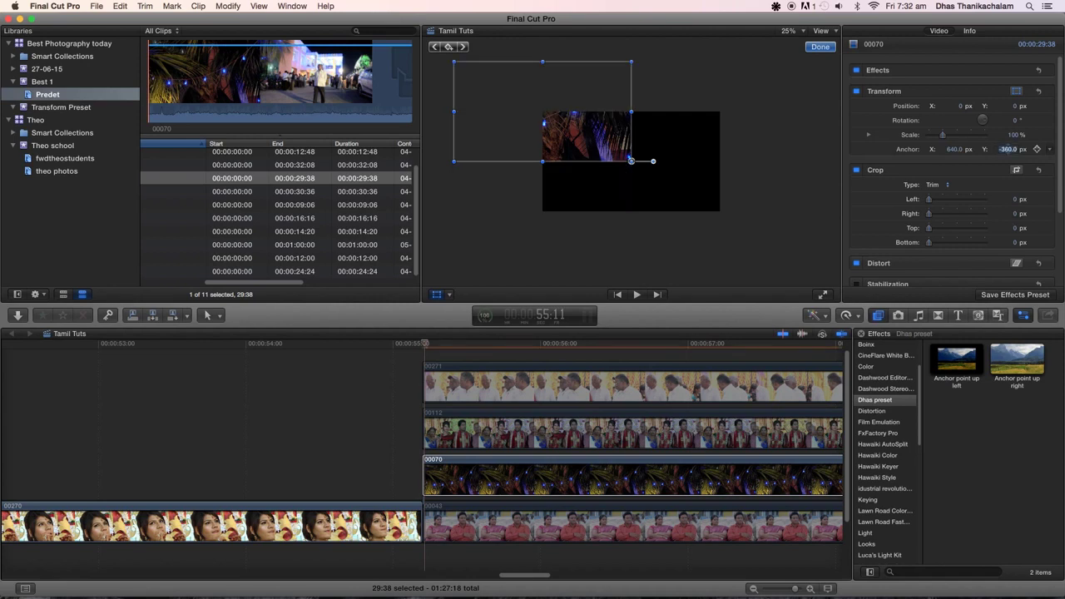
- Set the position of clip 00070 to X 640 px and Y -360 px
click(1015, 106)
key(BackSpace)
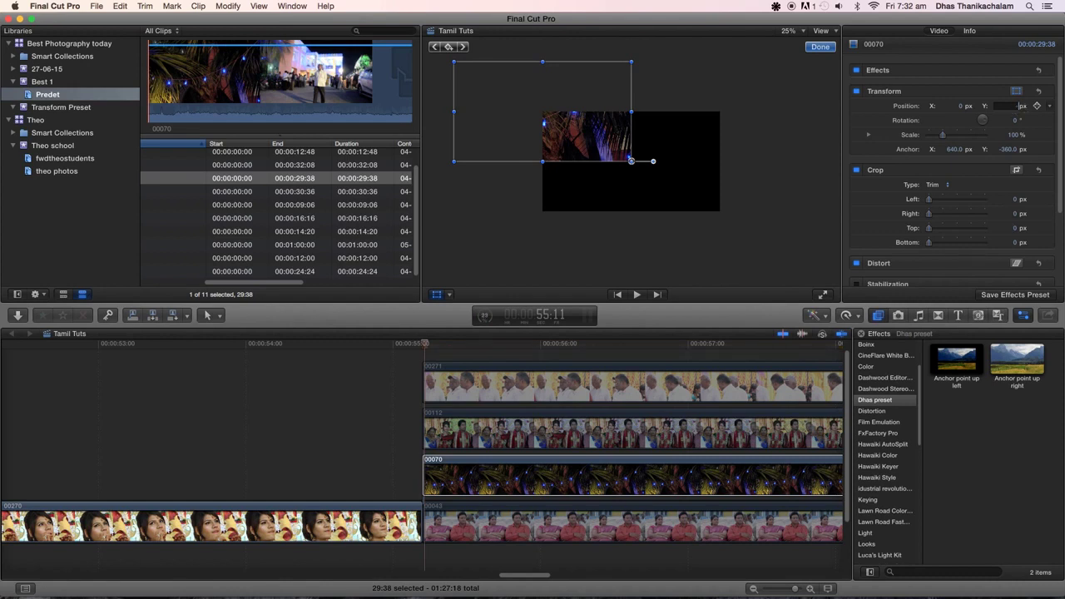
text(-360)
key(Return)
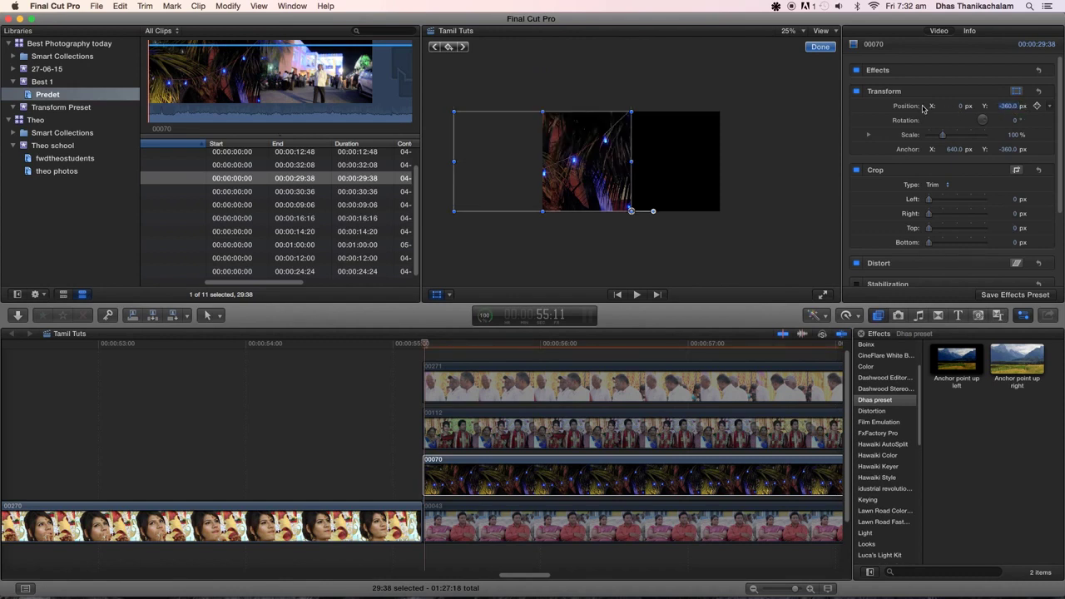
click(962, 108)
text(640)
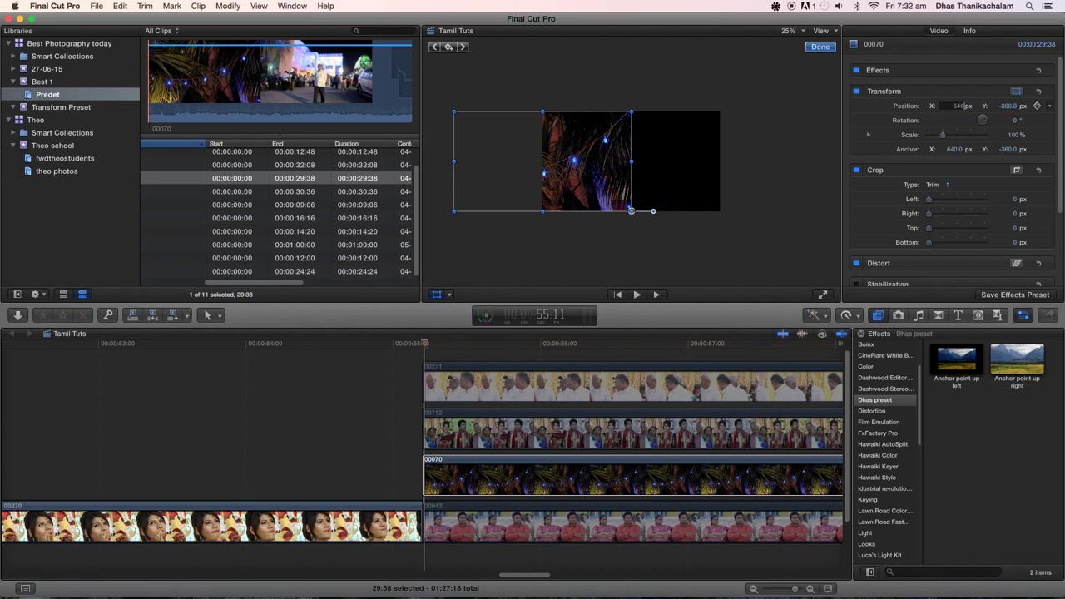
key(Return)
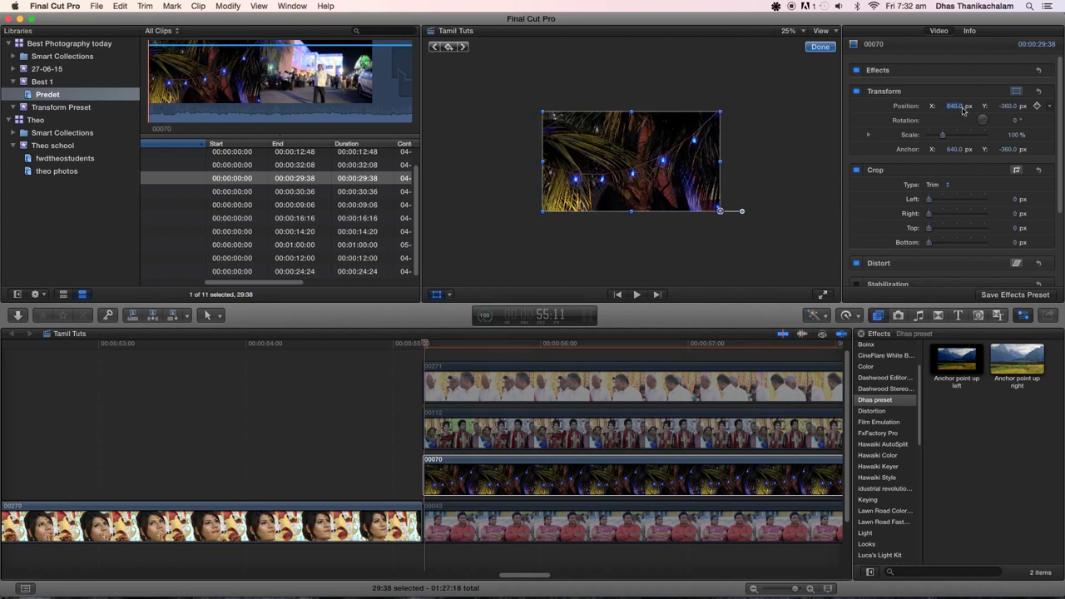
- Add a scale keyframe at 100% at the start of clip 00070, at 55:11
drag(942, 135, 934, 140)
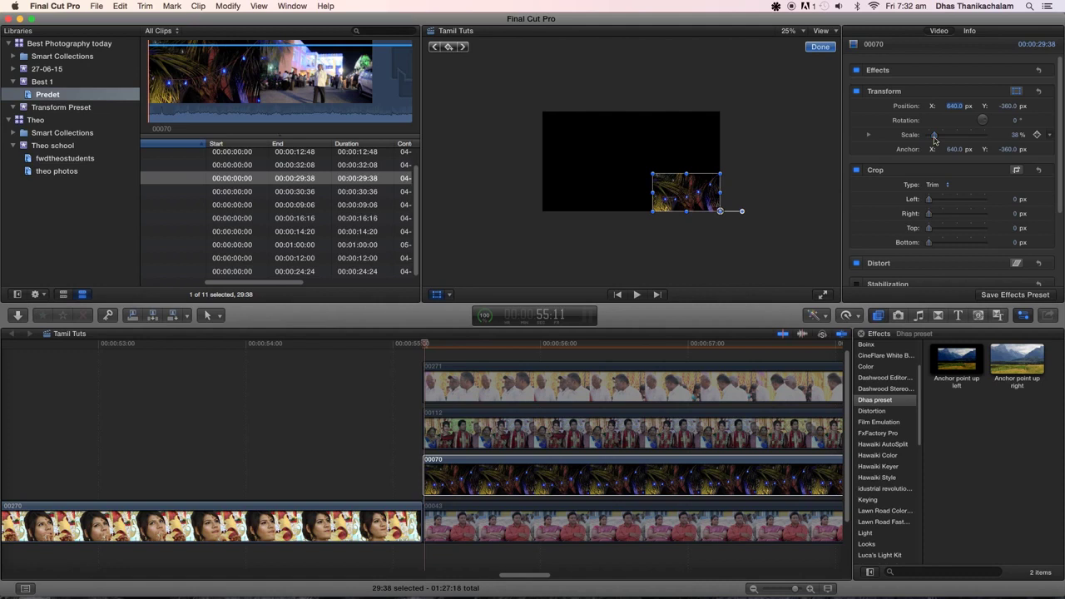
key(super+z)
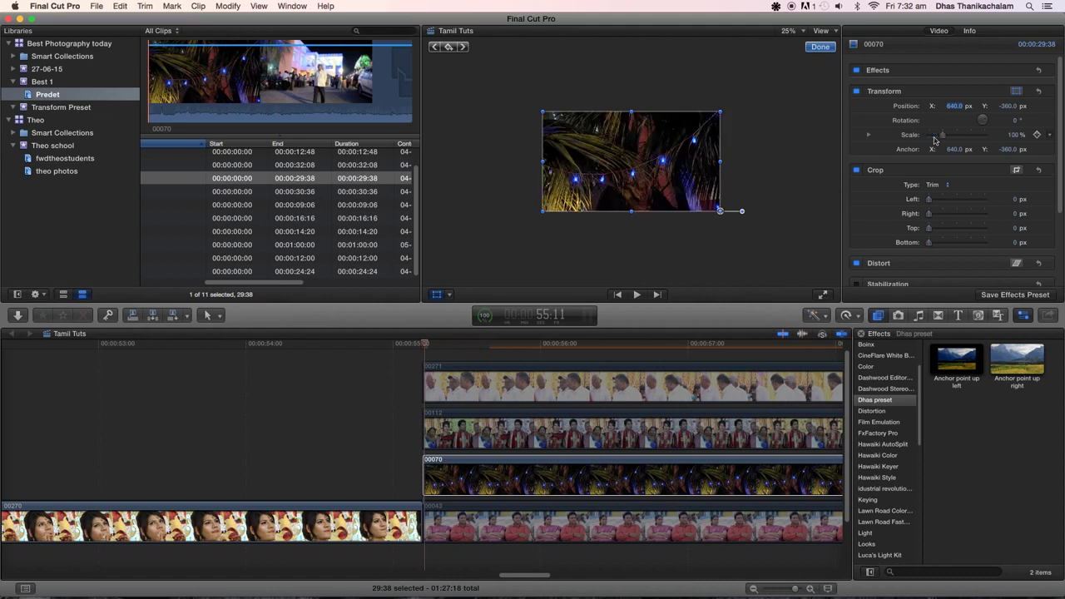
click(1036, 135)
click(424, 346)
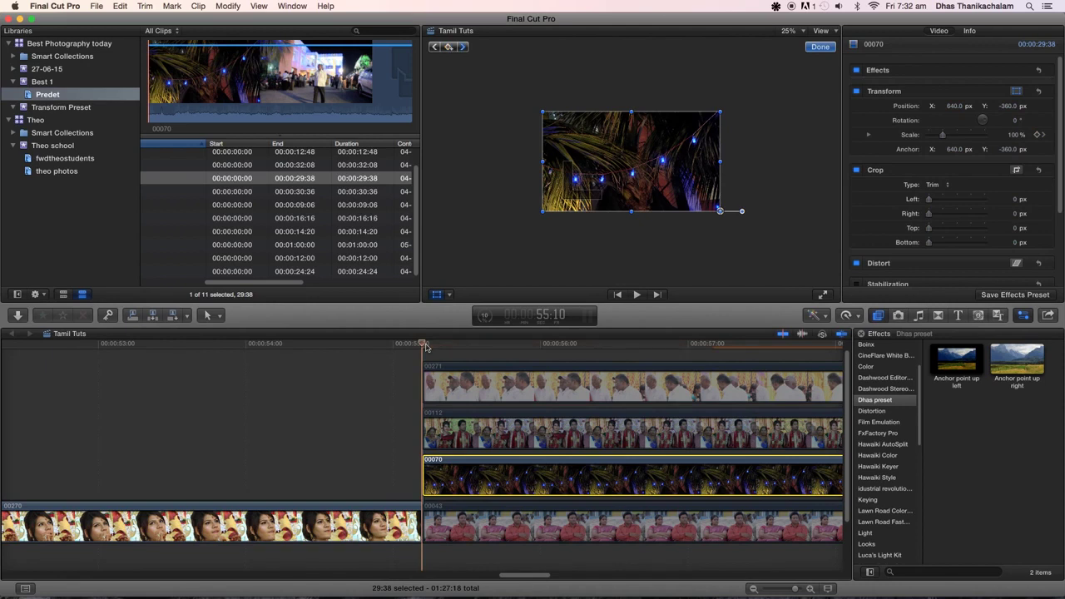
click(426, 346)
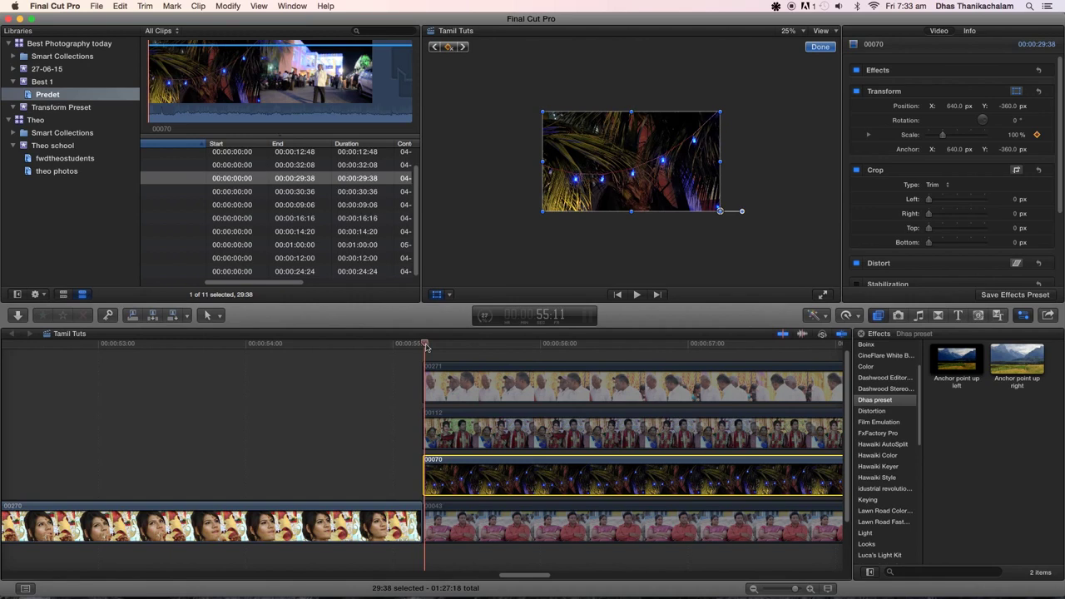
- Advance the playhead to 56:01 and set the scale of clip 00070 to 50%
key(space)
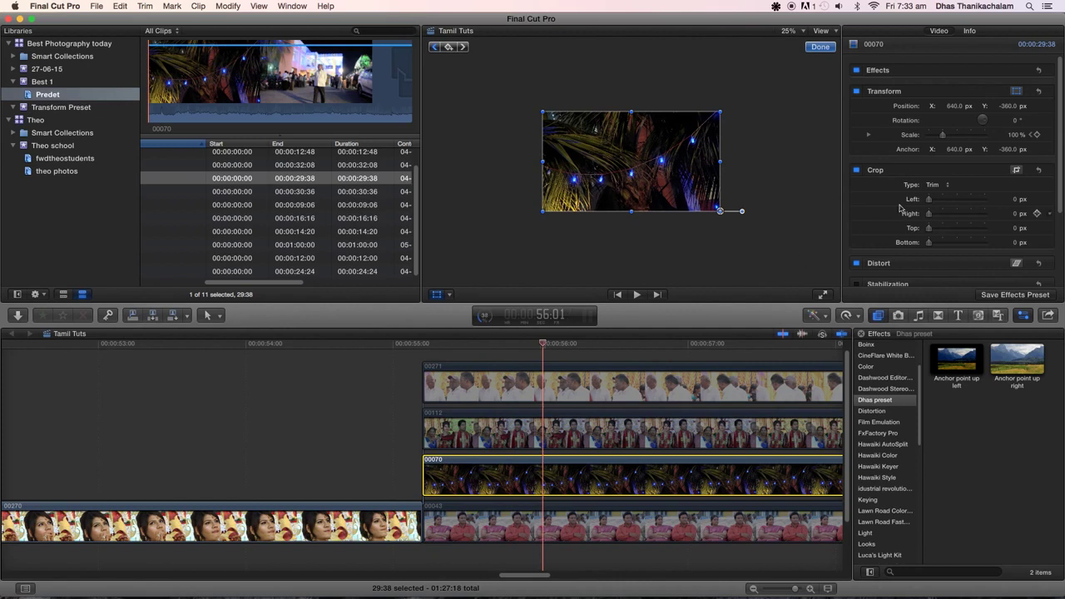
click(1016, 135)
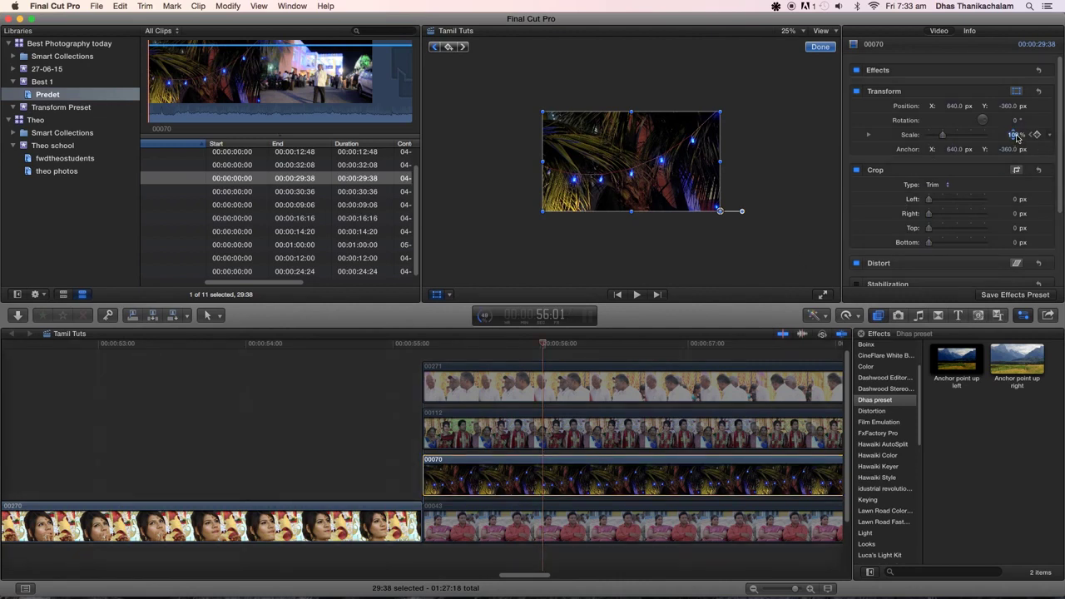
text(50)
key(Return)
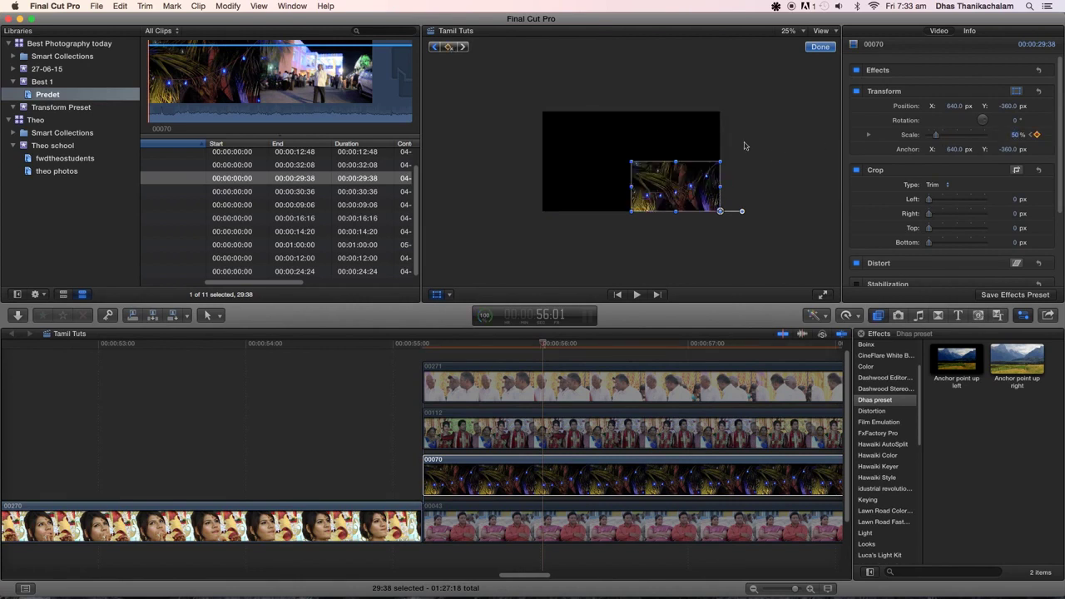
- Save the position, scale and anchor of clip 00070 as a video effects preset named "Anchor point down right" in the personal preset category
click(829, 49)
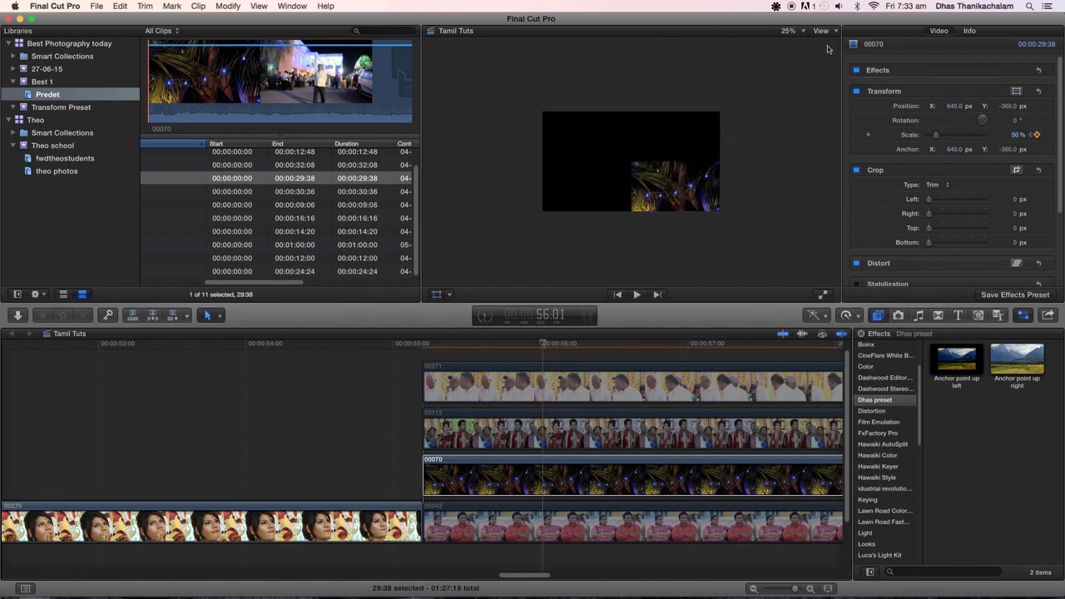
click(1024, 296)
text(Anchor point down right)
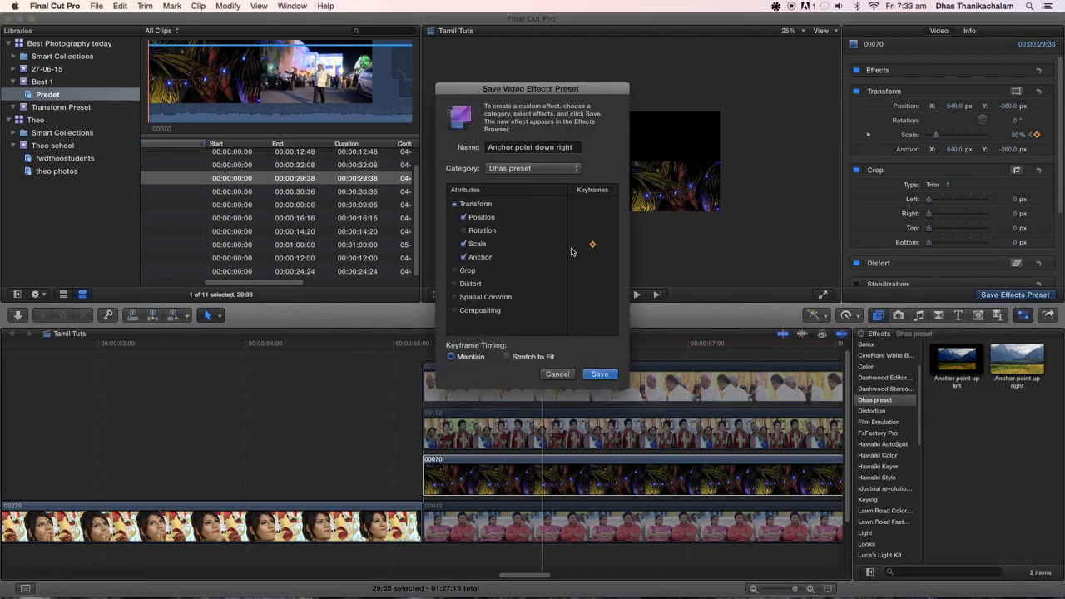
click(609, 379)
- Enable clip 00043, disable clip 00070, and select clip 00043 in the timeline
click(527, 509)
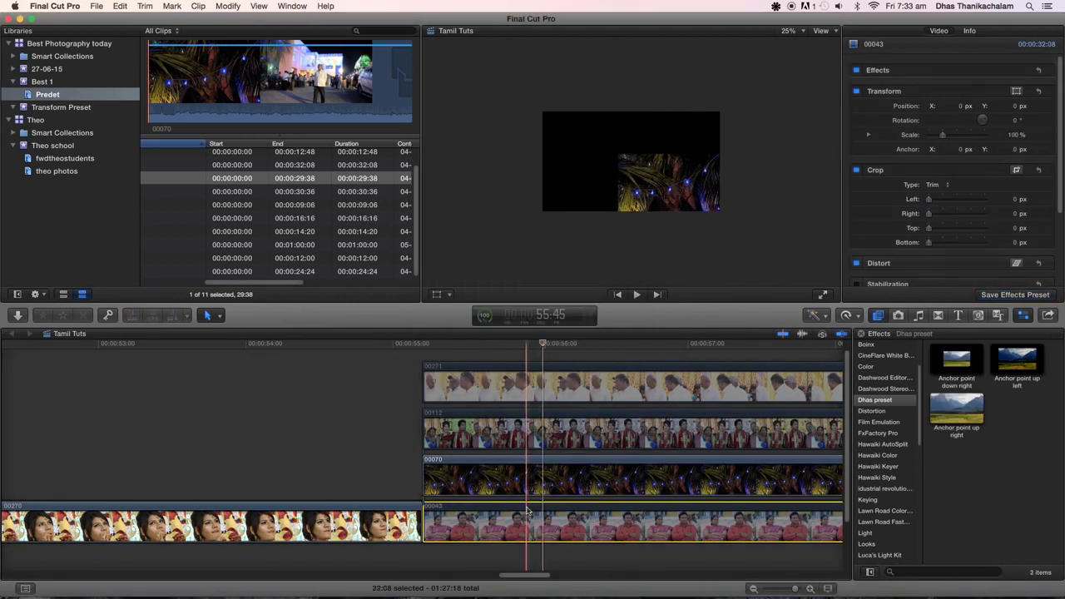
click(532, 466)
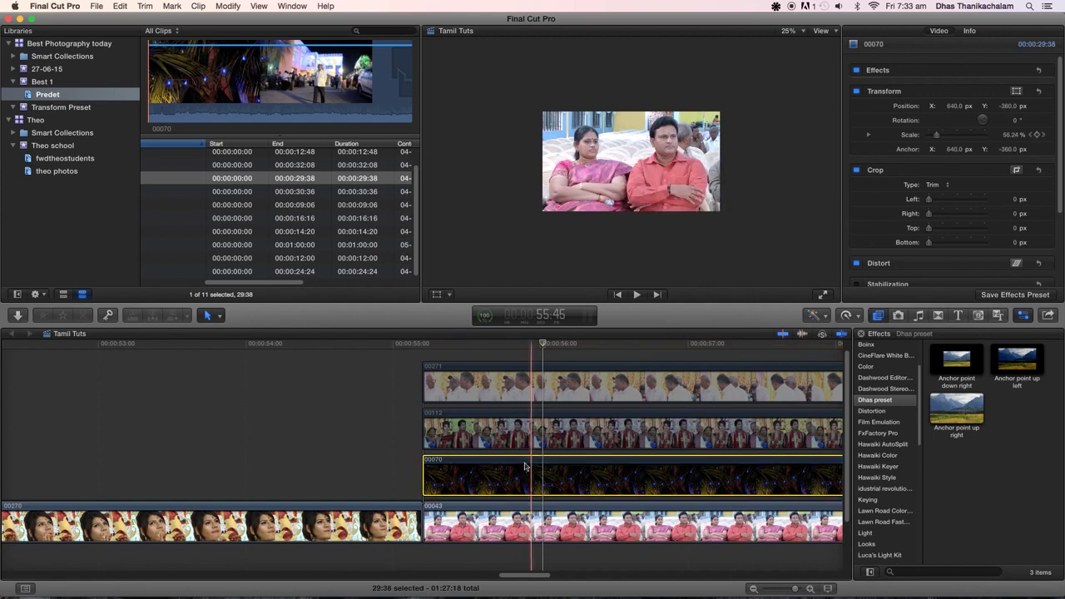
click(447, 510)
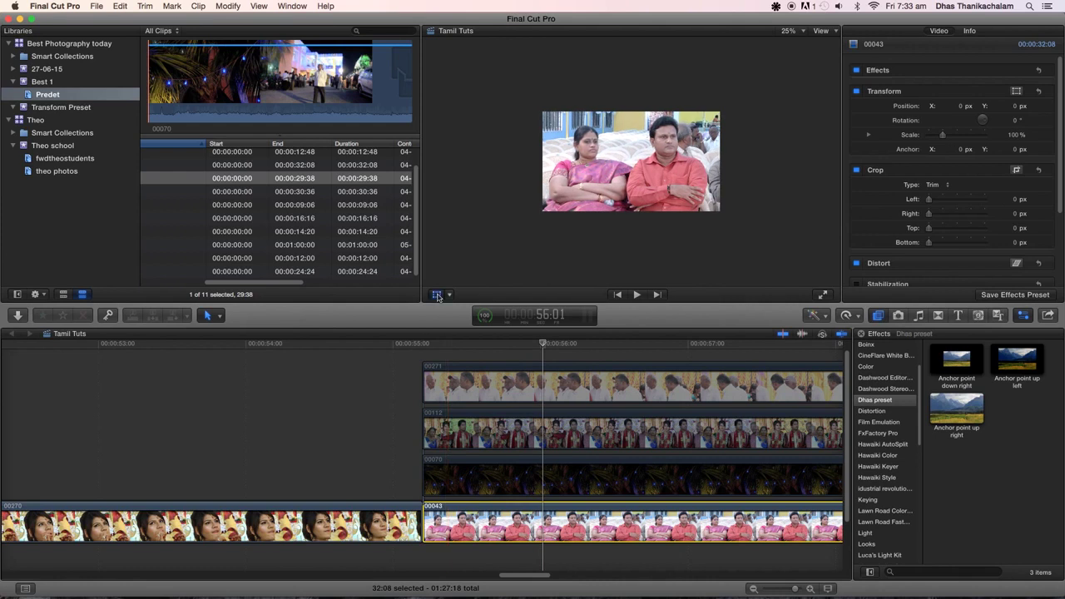
- Show the transform handles of clip 00043 with the playhead at 55:11 and set its anchor X to -640 px
click(436, 293)
click(425, 346)
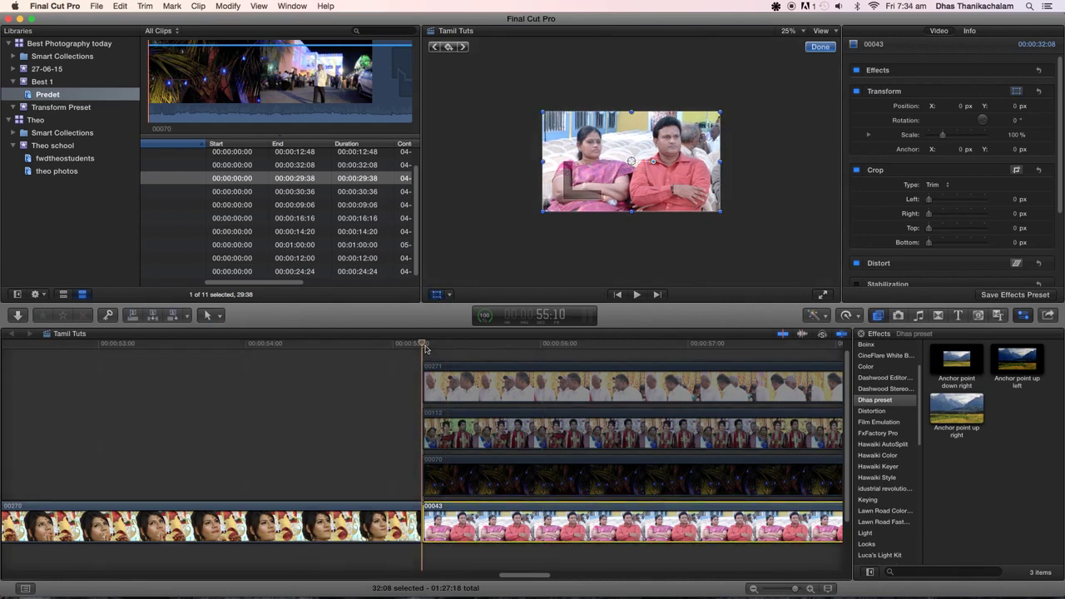
key(Right)
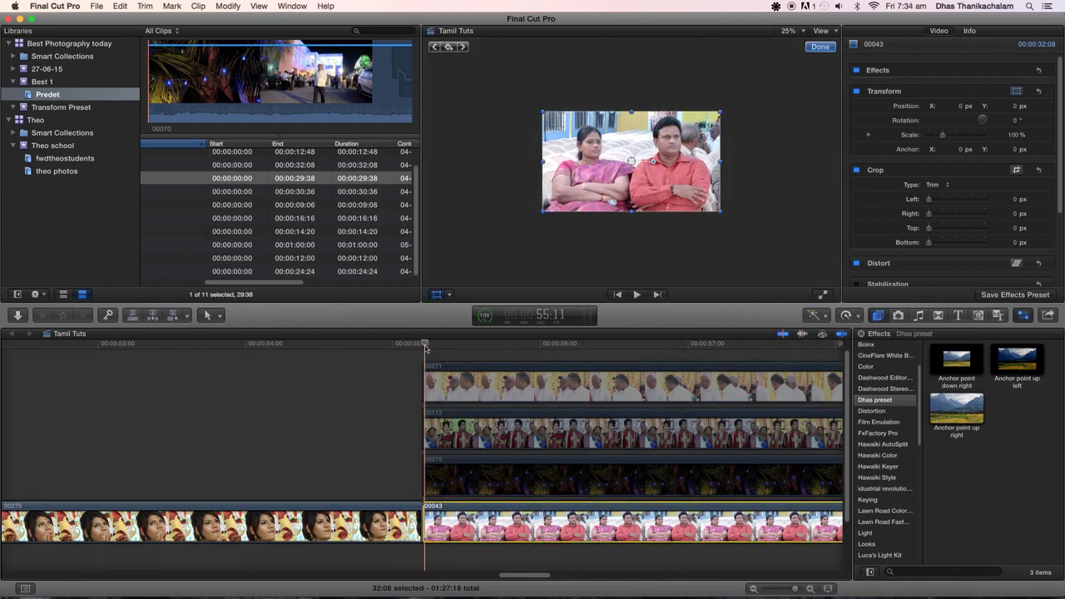
click(963, 150)
click(963, 151)
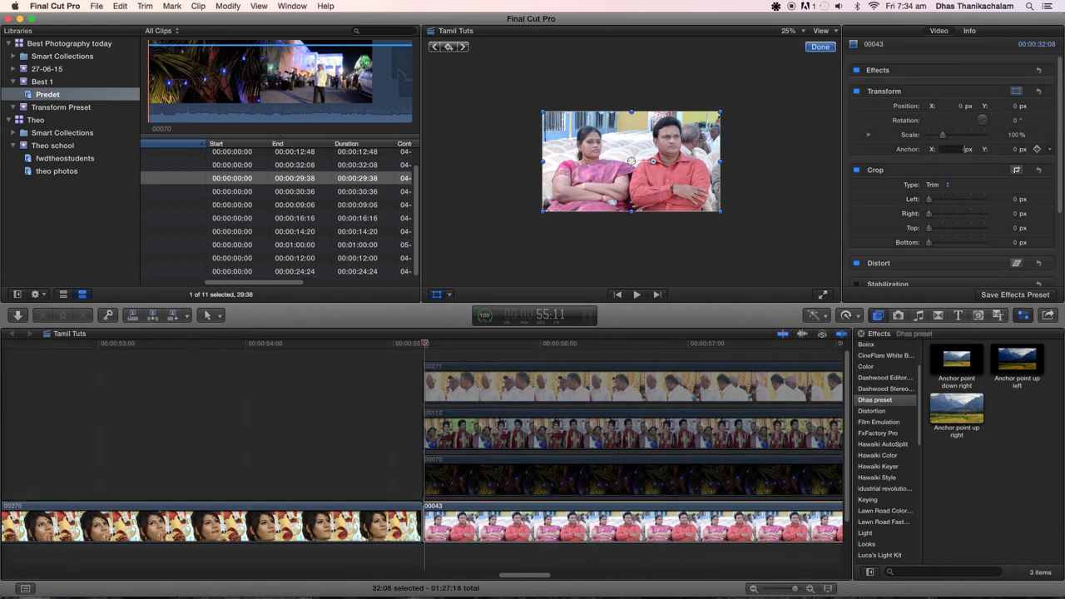
text(-640)
key(Return)
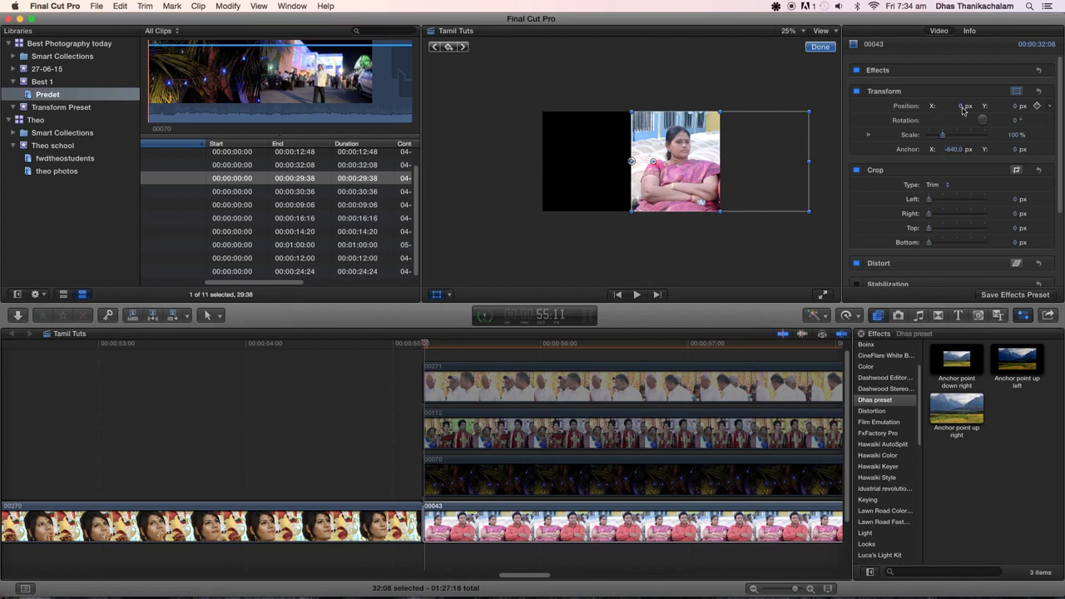
- Set the position of clip 00043 to X -640 px and Y -360 px
click(963, 106)
text(-640)
key(Return)
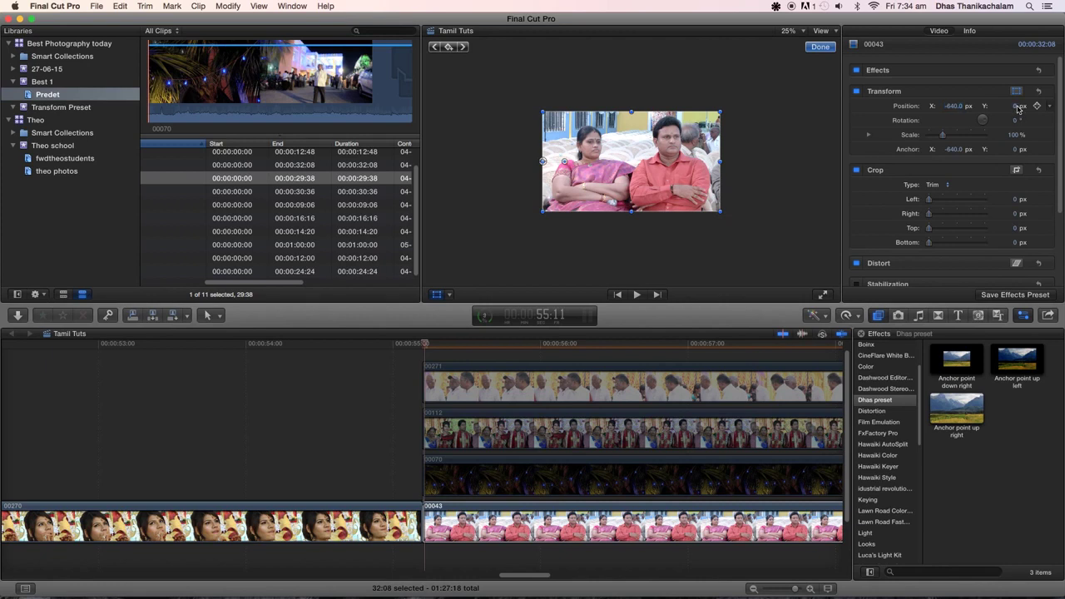
click(1017, 106)
text(-36)
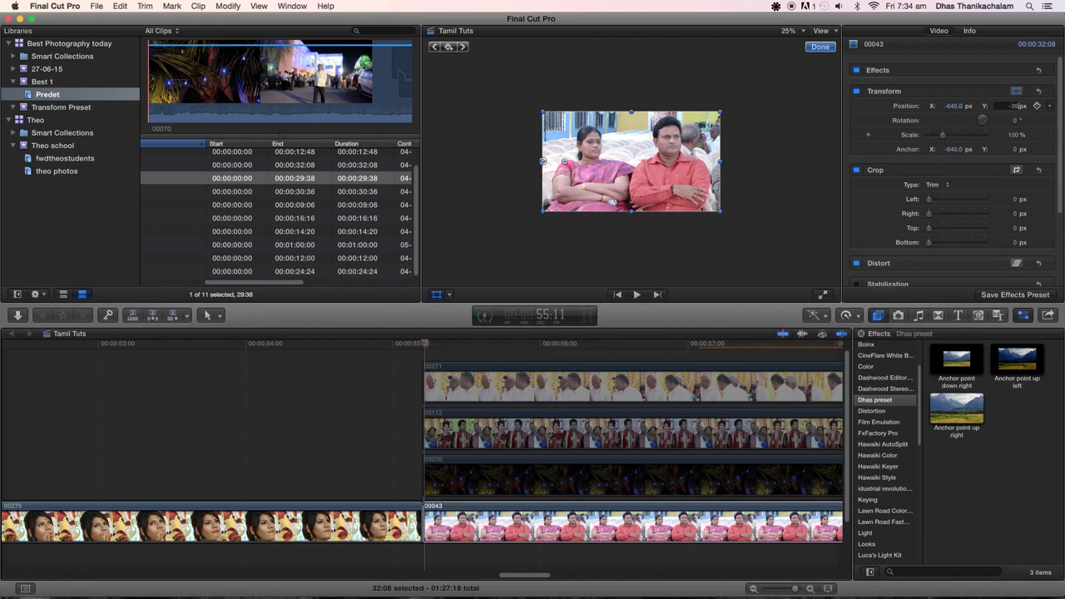
text(0)
key(Return)
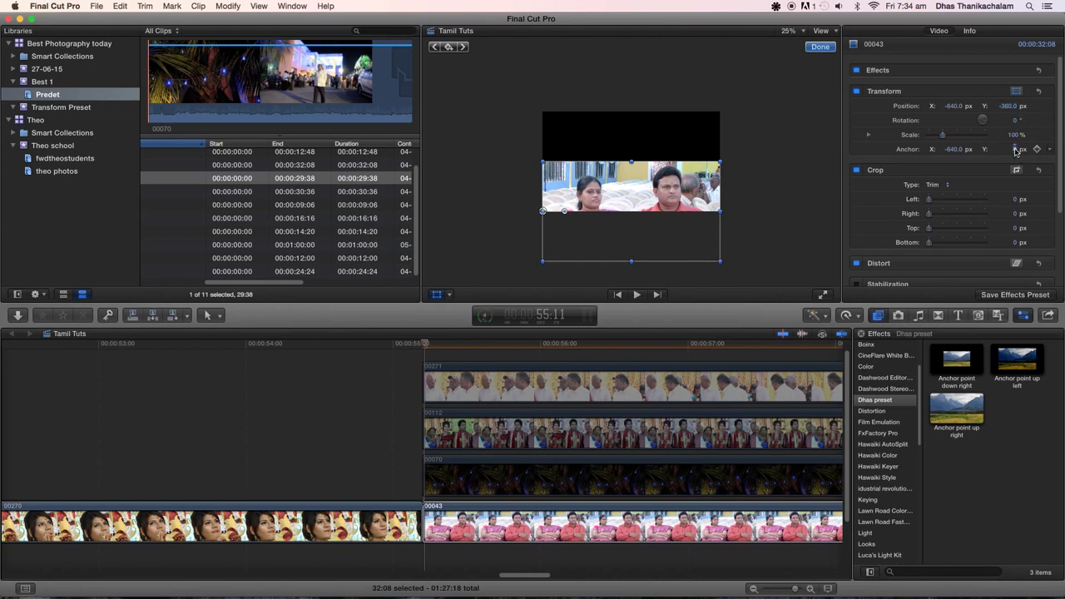
- Set the anchor Y of clip 00043 to -360 px
click(1015, 149)
text(-36)
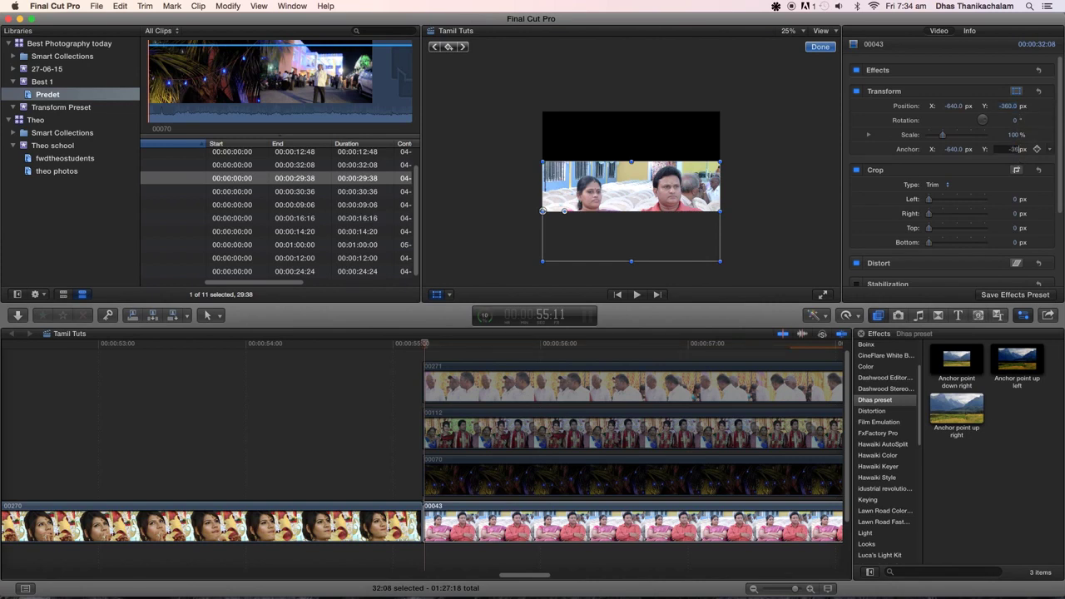
text(0)
key(Return)
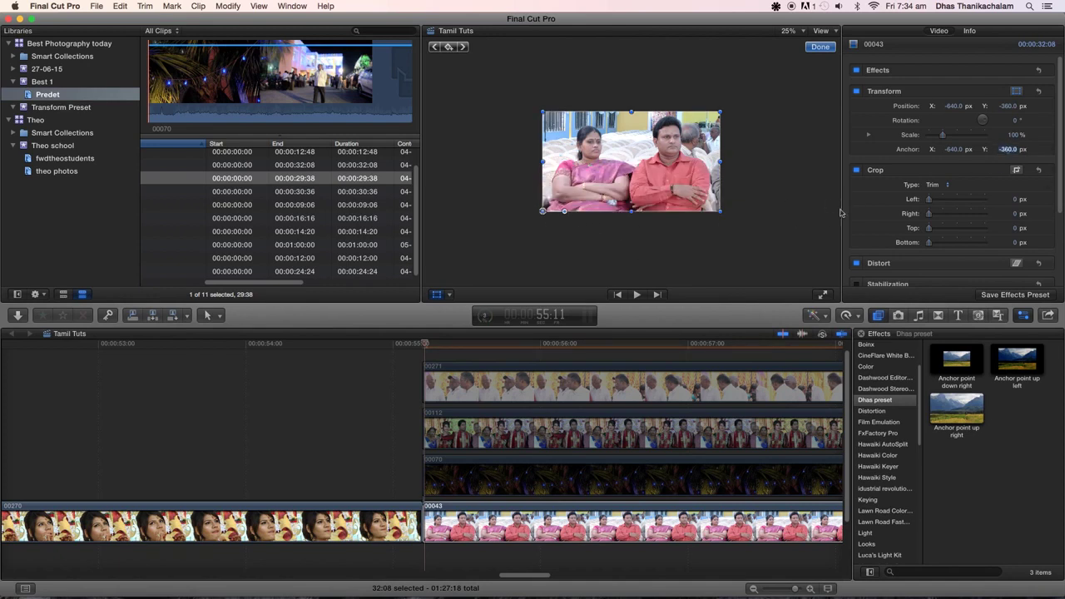
- Add a scale keyframe at 100% at the start of clip 00043, at 55:11
drag(943, 136, 930, 143)
key(super+z)
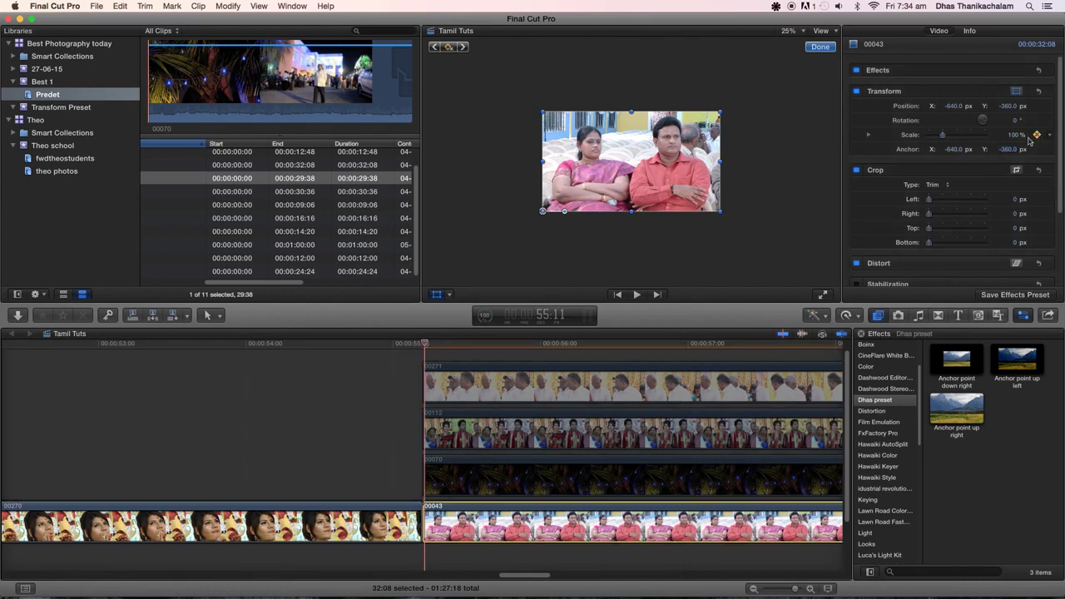
click(1036, 135)
- Advance the playhead to 56:01 and set the scale of clip 00043 to 50%
key(space)
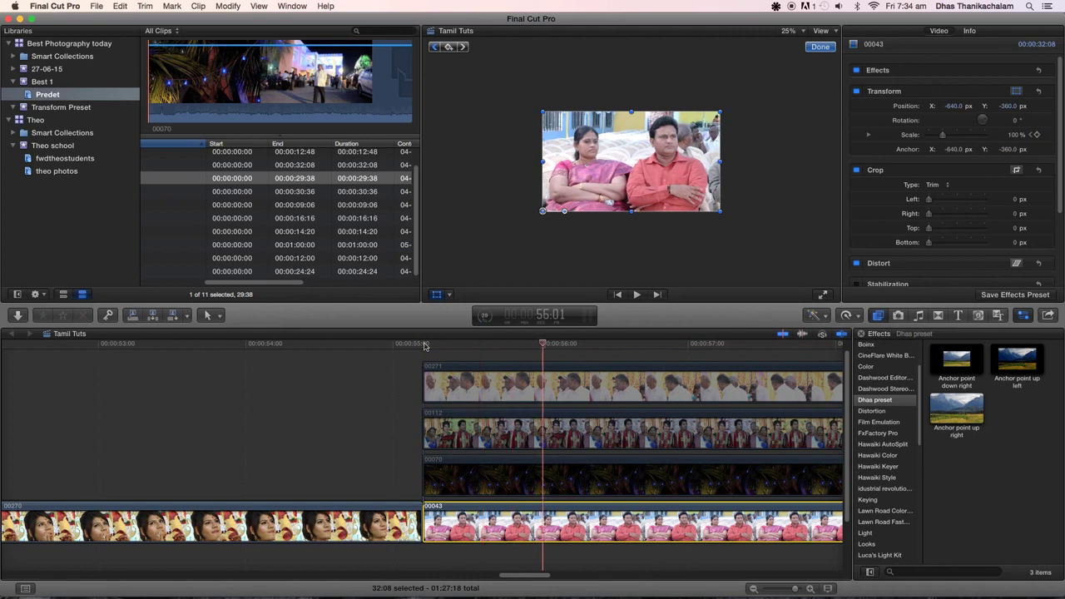
click(1014, 135)
text(5)
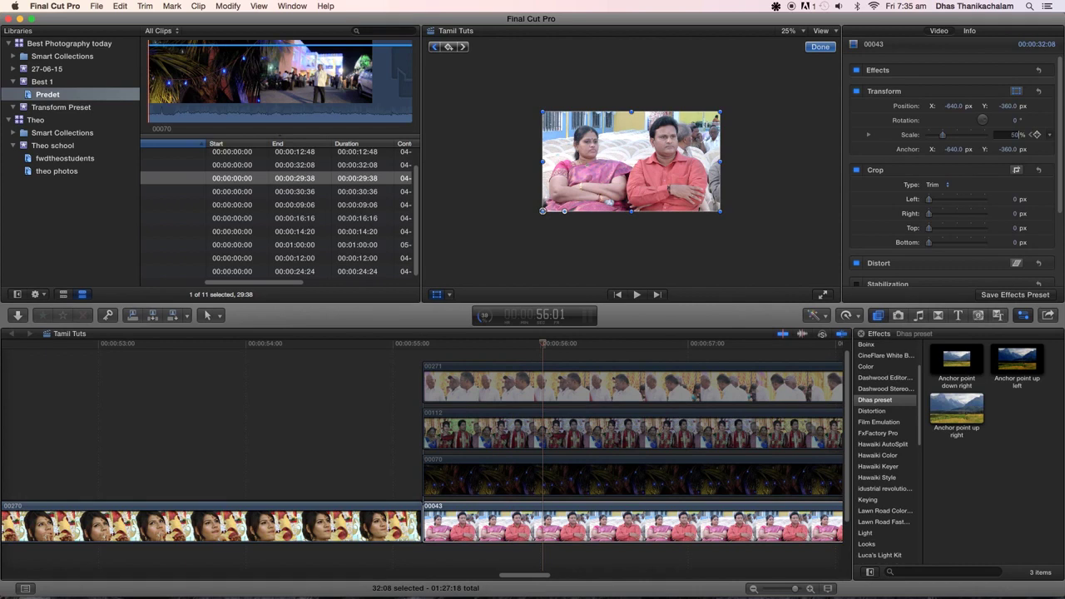
key(Return)
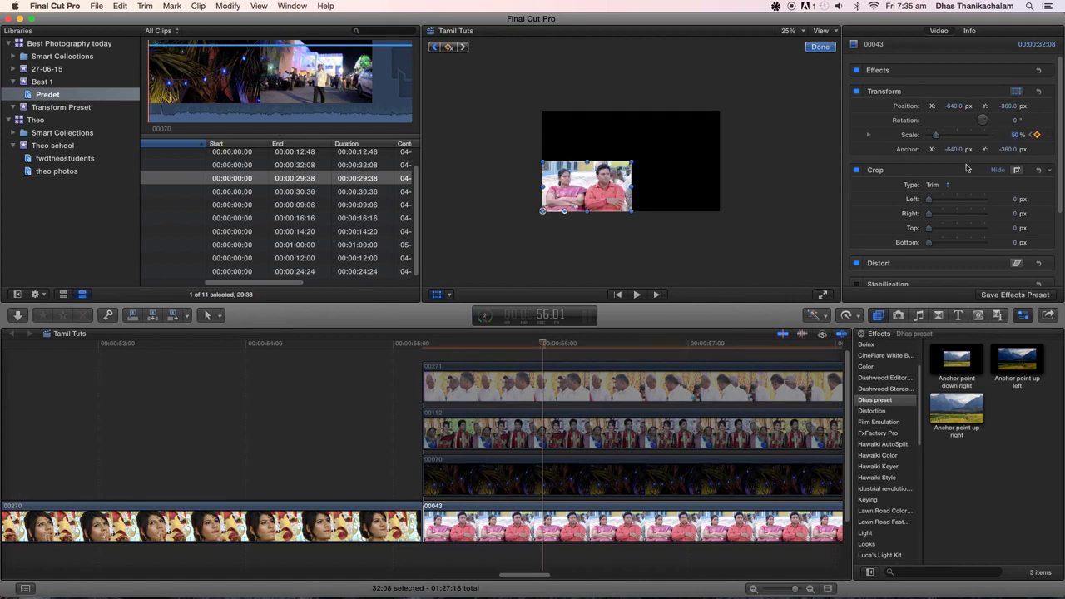
- Save the position, scale and anchor of clip 00043 as a video effects preset named "Anchor point down left" in the personal preset category
click(1014, 295)
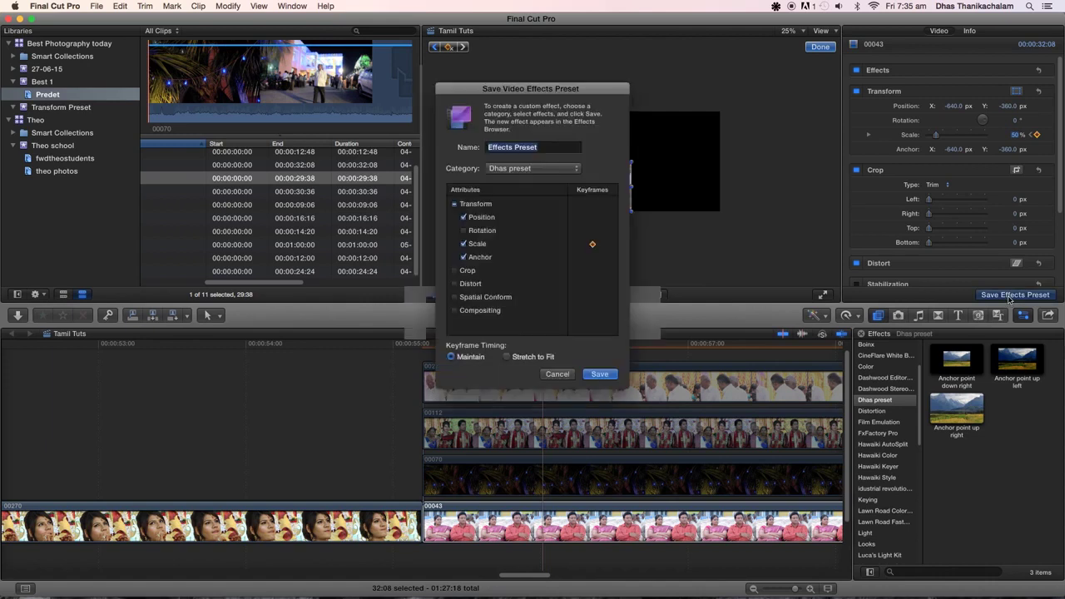
click(591, 375)
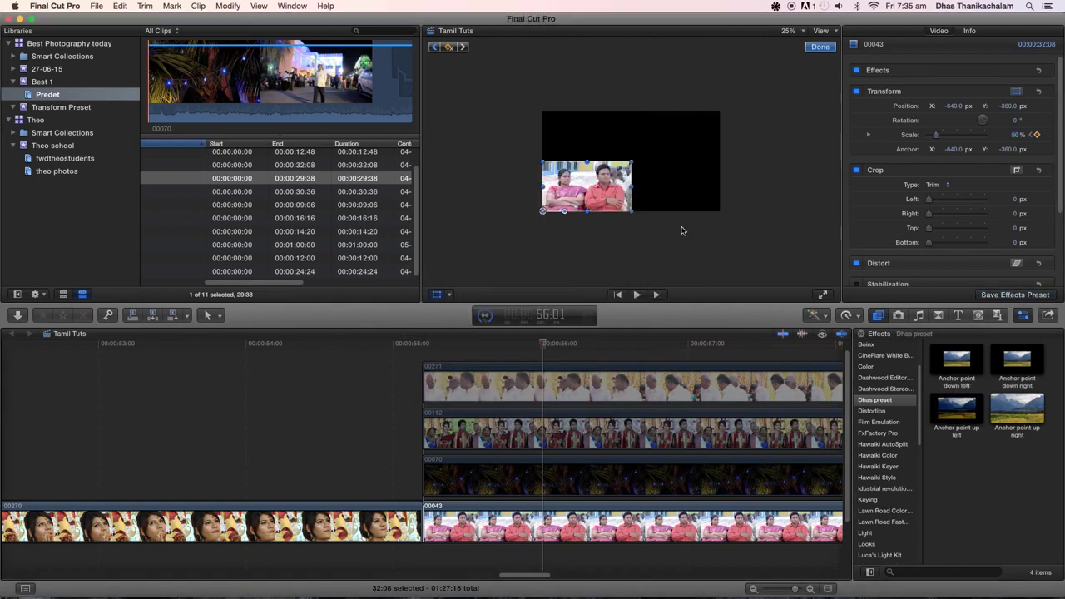
- Enable clips 00070, 00112 and 00271 in the timeline again
click(503, 463)
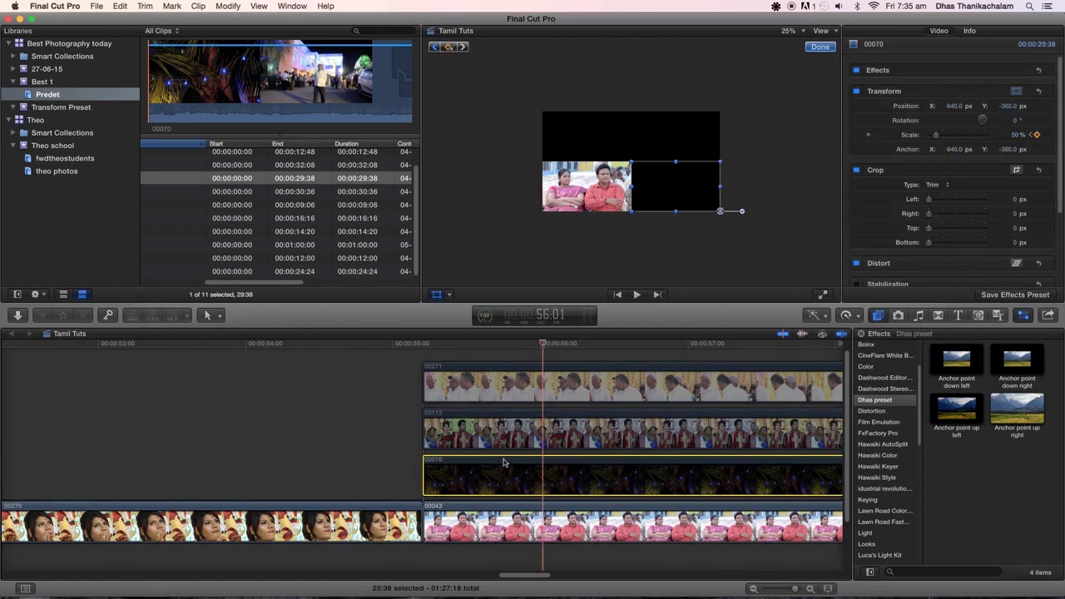
click(527, 415)
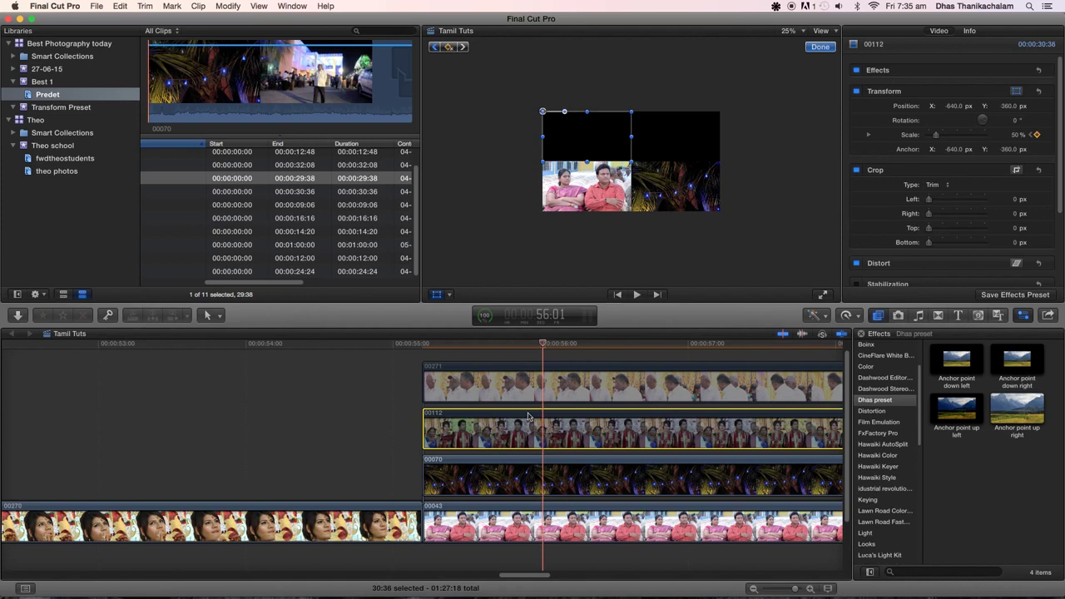
click(535, 366)
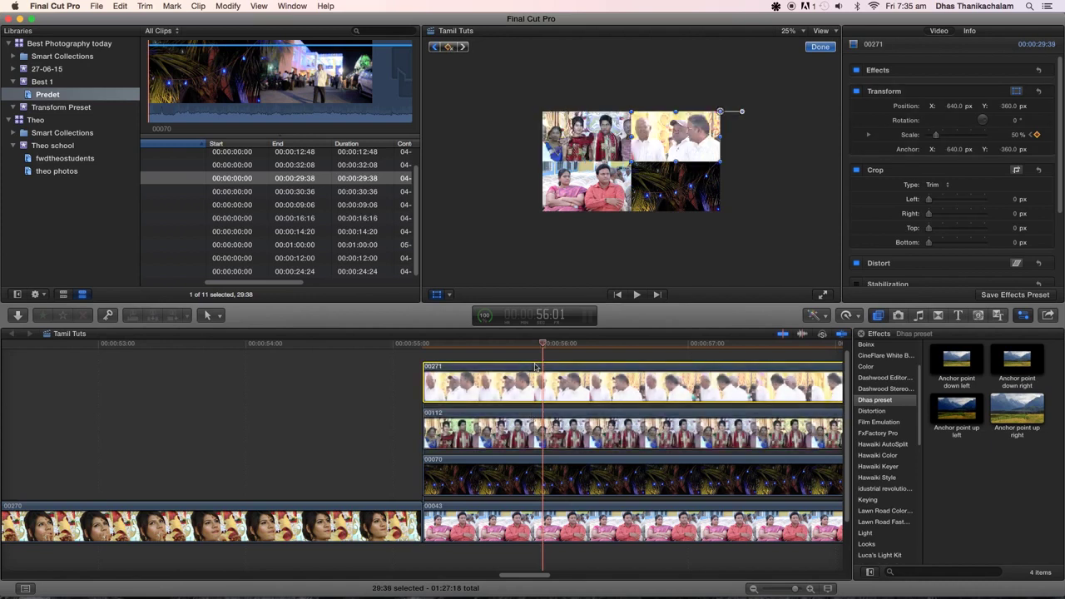
- Play the four stacked clips from their start to check the shrink-to-corner animation
key(j)
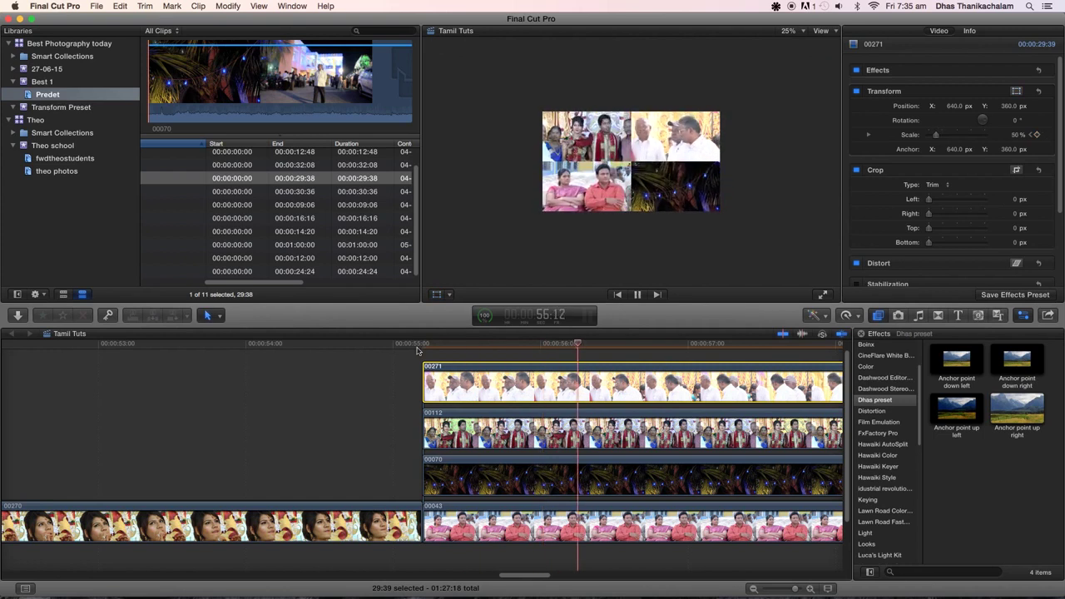
key(l)
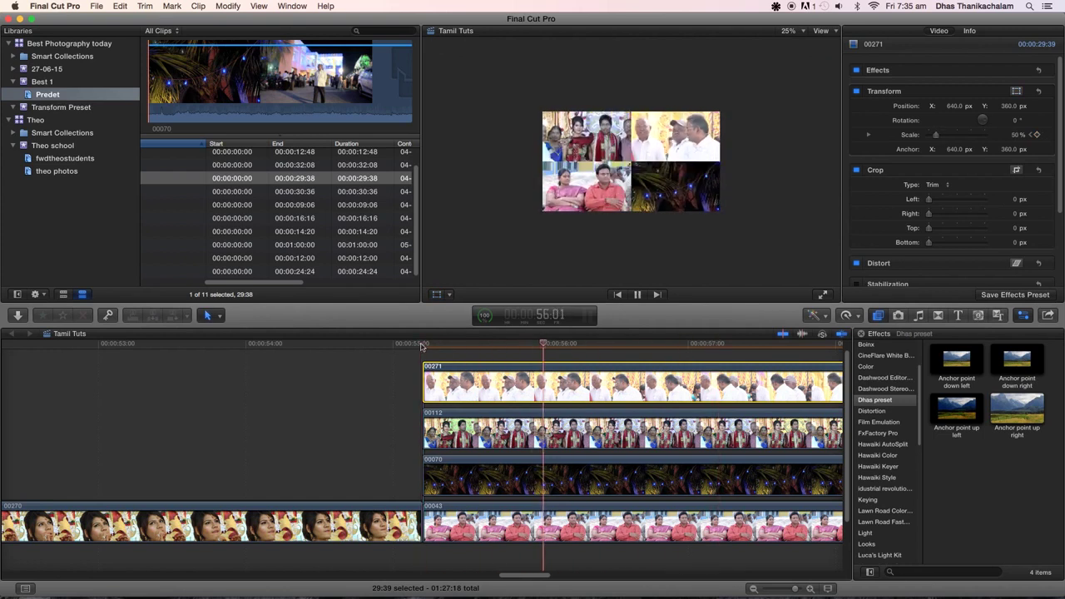
click(421, 344)
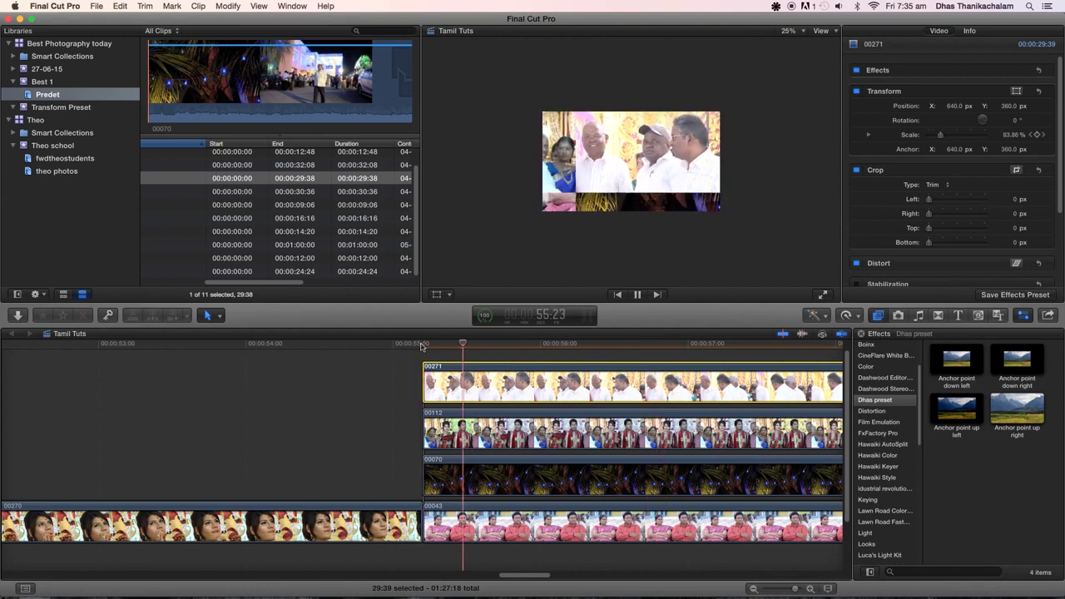
key(space)
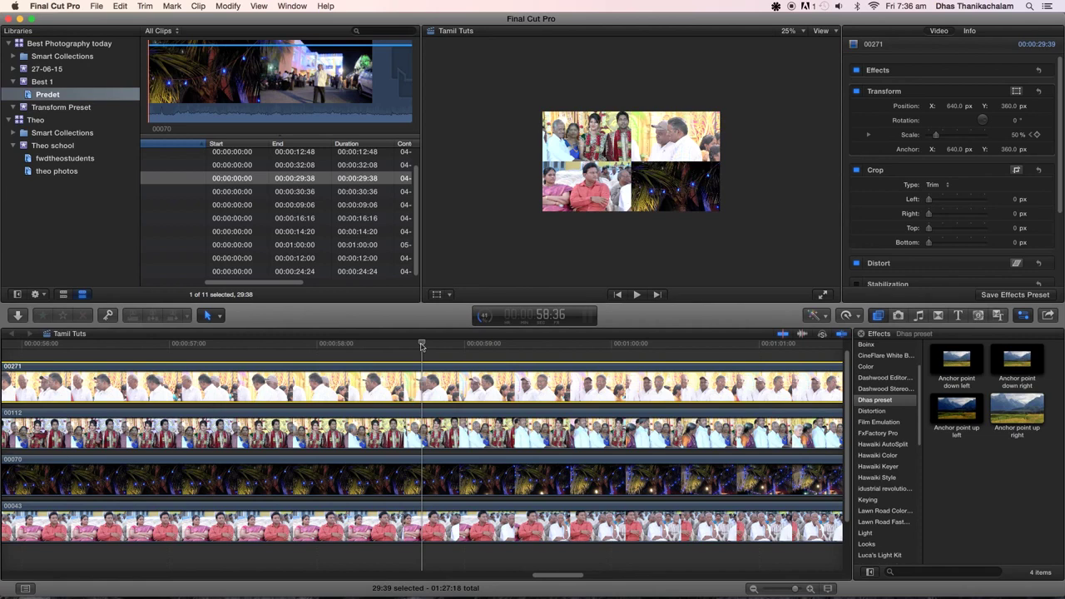
key(super+n)
key(super+i)
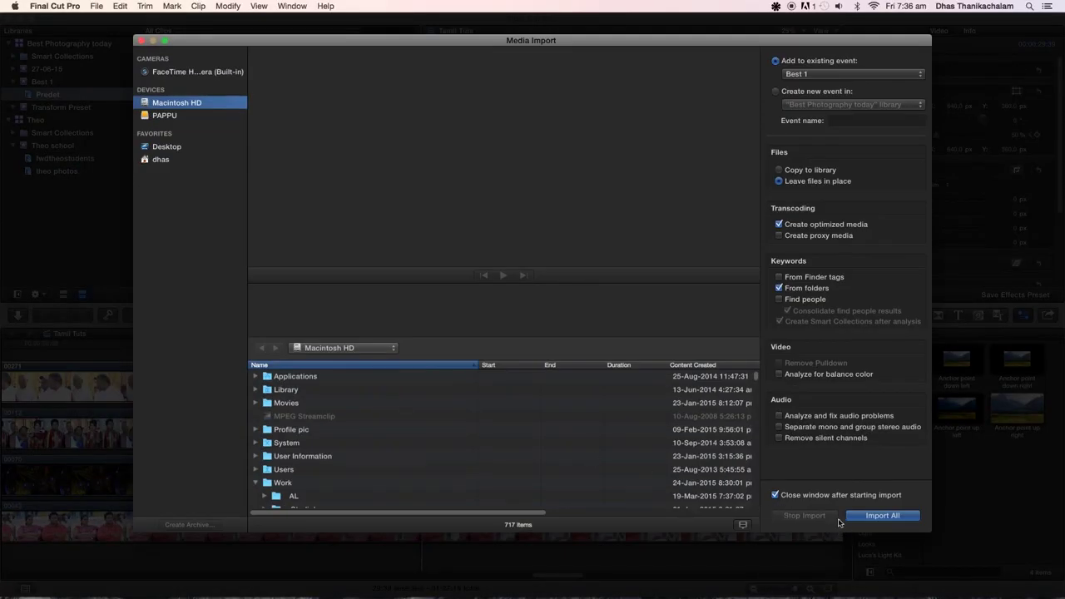
click(141, 41)
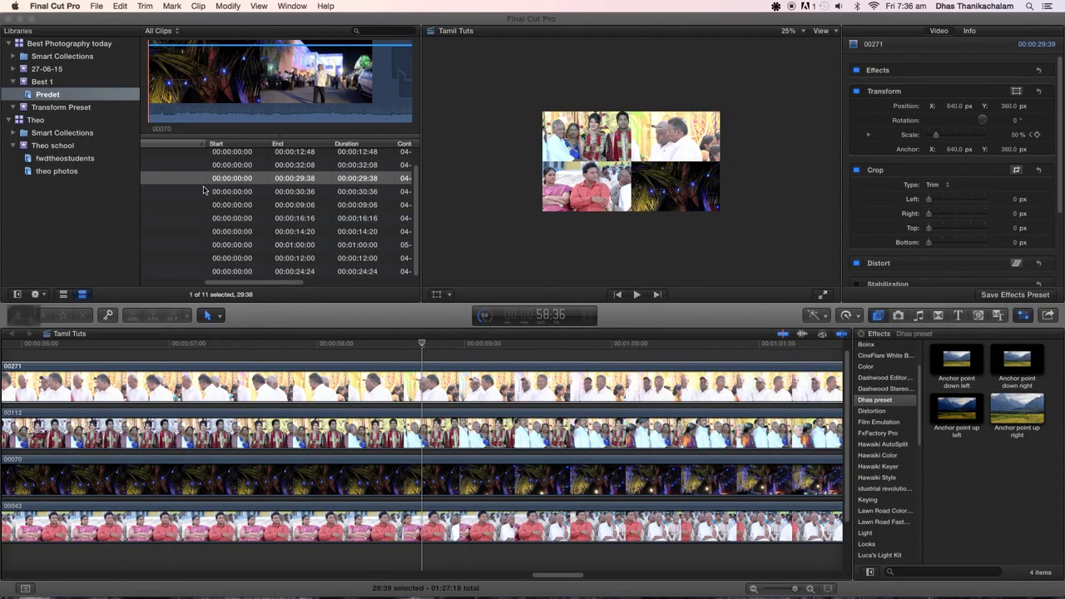
- Zoom out the timeline and bring the start of the stacked clips into view
key(super+minus)
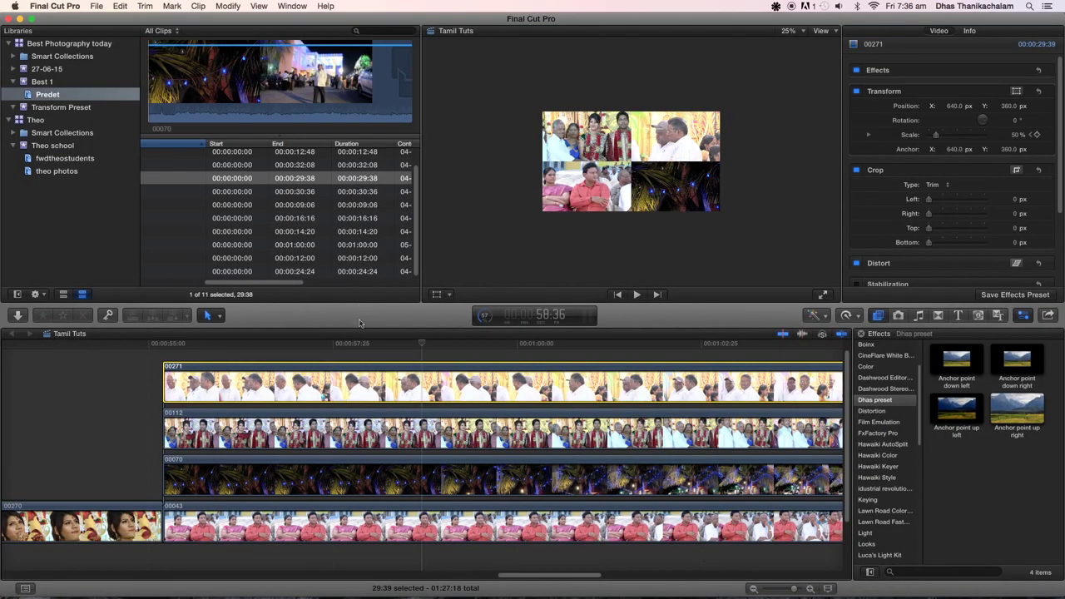
scroll(202, 366, left, 1)
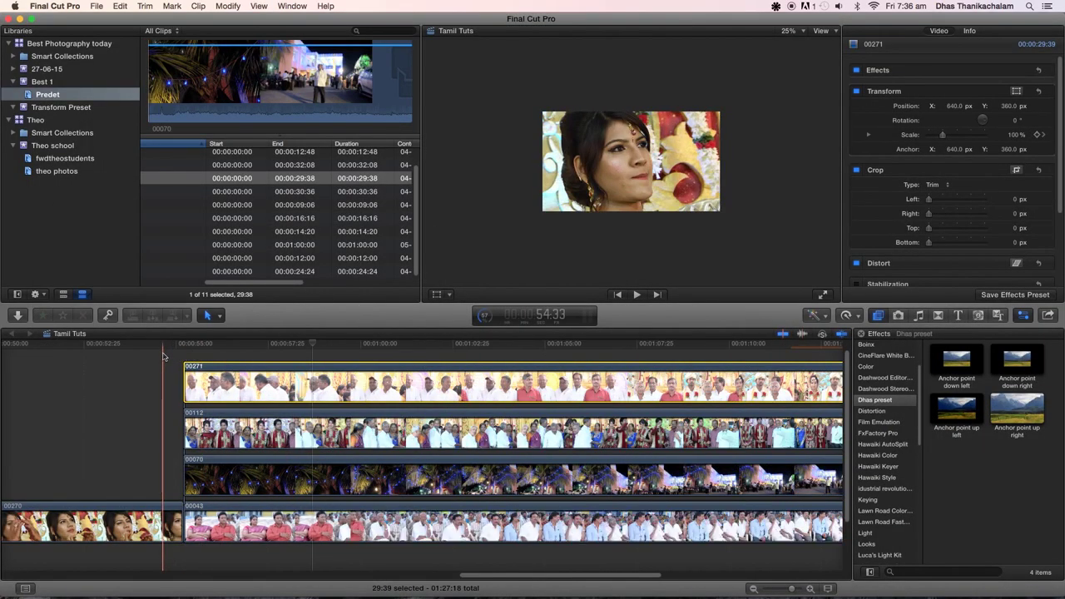